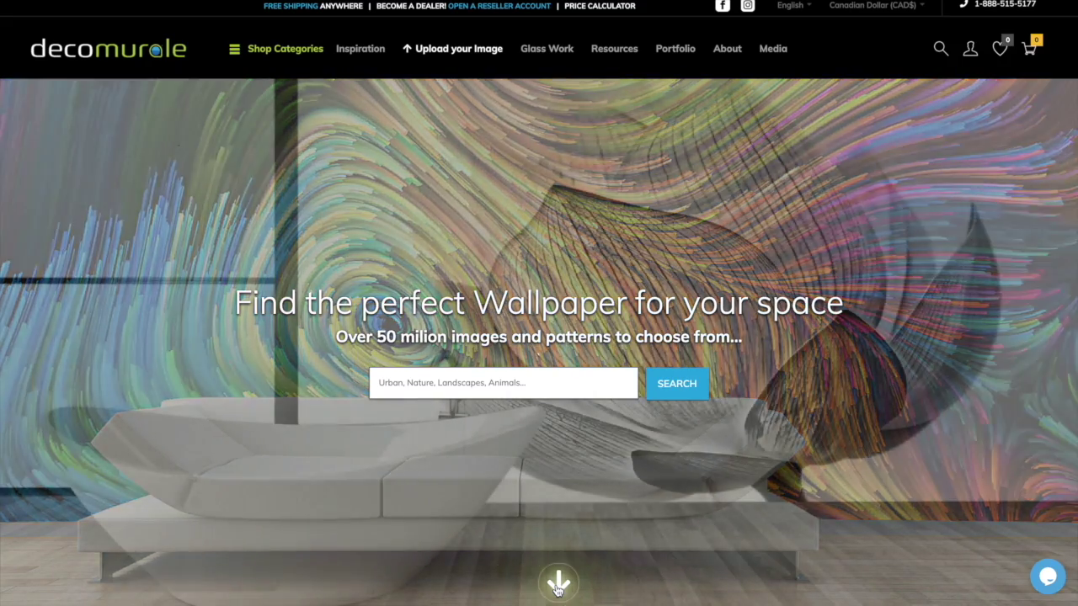
- Browse the Signature Patterns collection and open its Bicycle category
{"action": "left_click", "coordinate": [558, 587]}
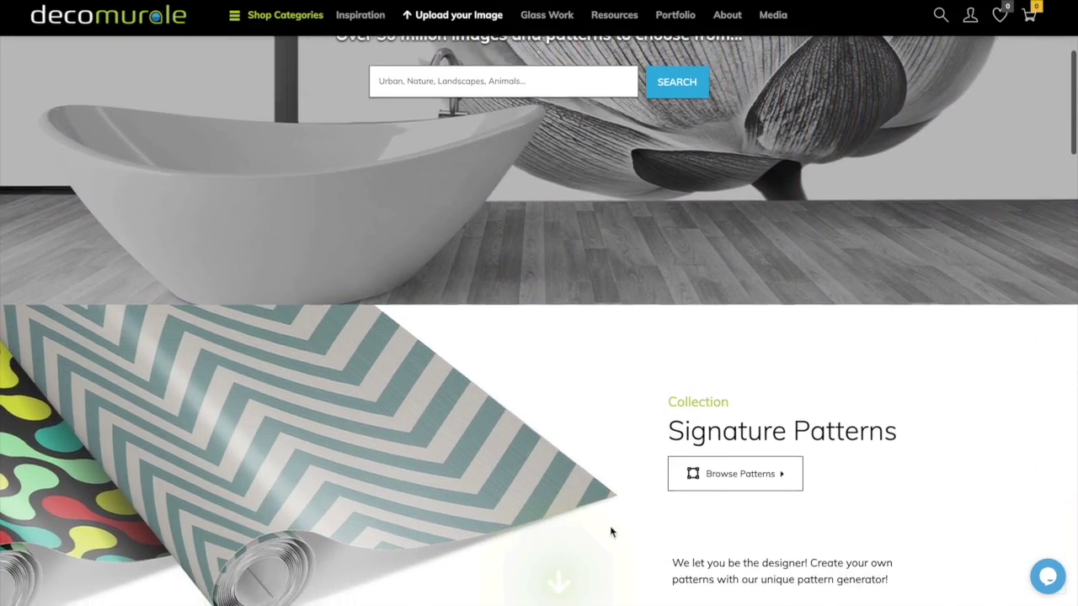
{"action": "left_click", "coordinate": [716, 419]}
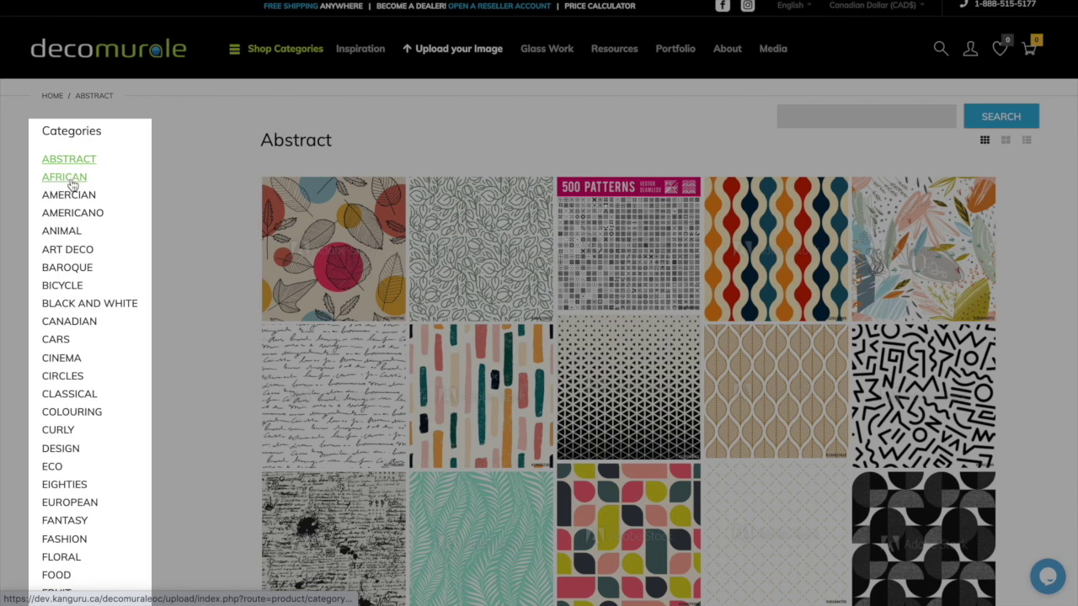
{"action": "left_click", "coordinate": [70, 287]}
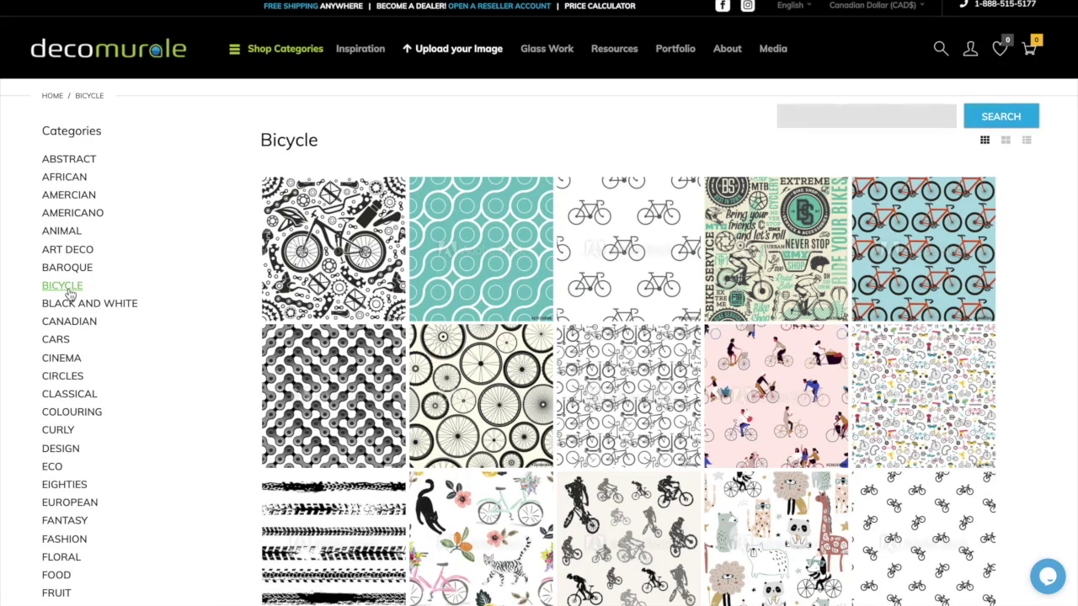
- Look through the Bicycle patterns down to the end of the list, loading more designs and reviewing them
{"action": "scroll", "coordinate": [232, 292], "scroll_direction": "down", "scroll_amount": 6}
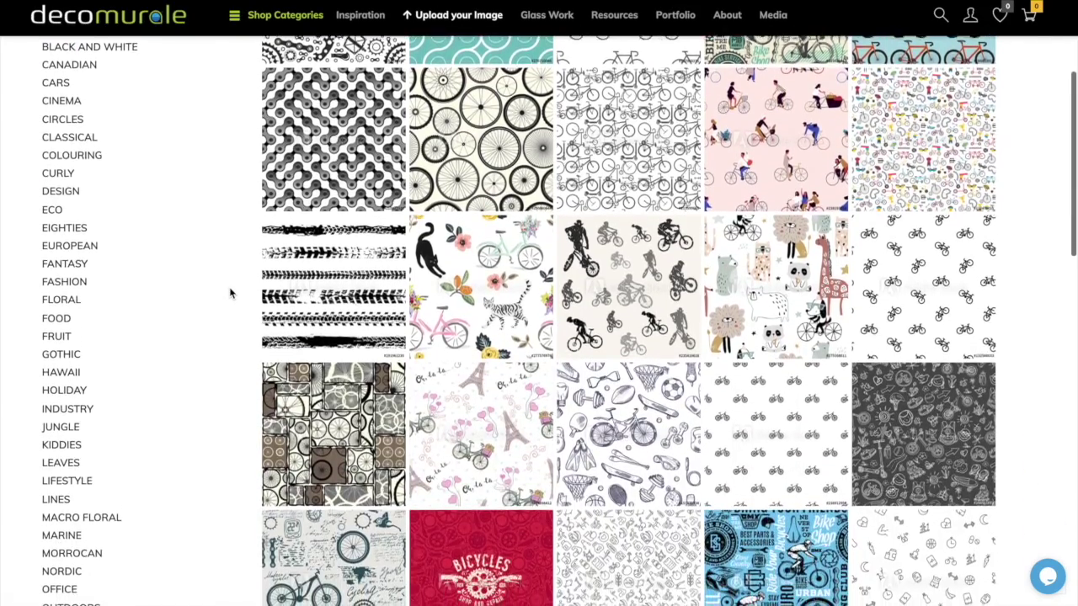
{"action": "scroll", "coordinate": [232, 292], "scroll_direction": "down", "scroll_amount": 4}
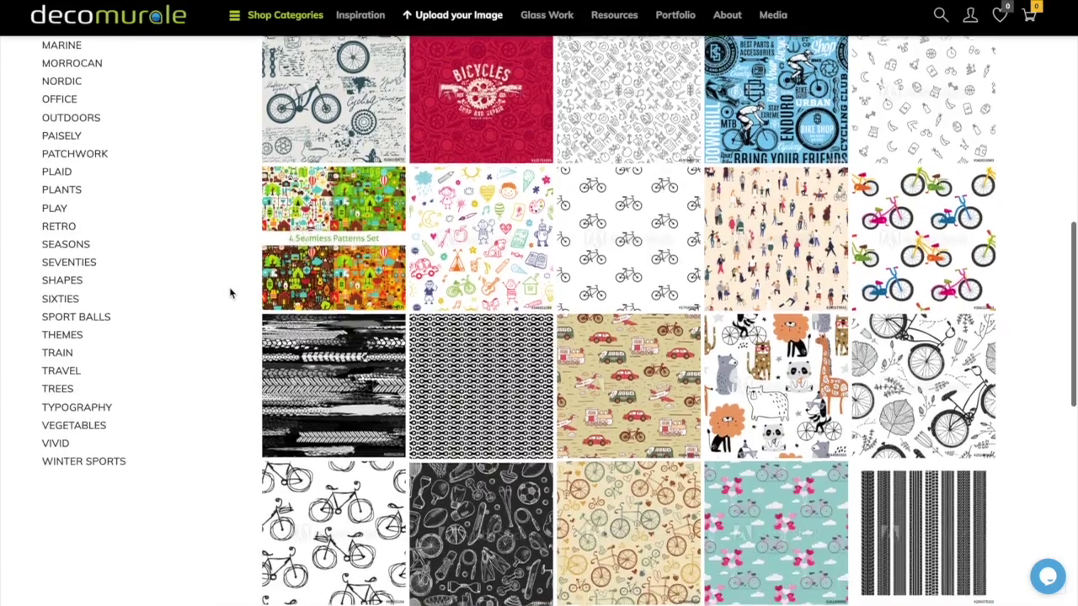
{"action": "scroll", "coordinate": [231, 292], "scroll_direction": "down", "scroll_amount": 4}
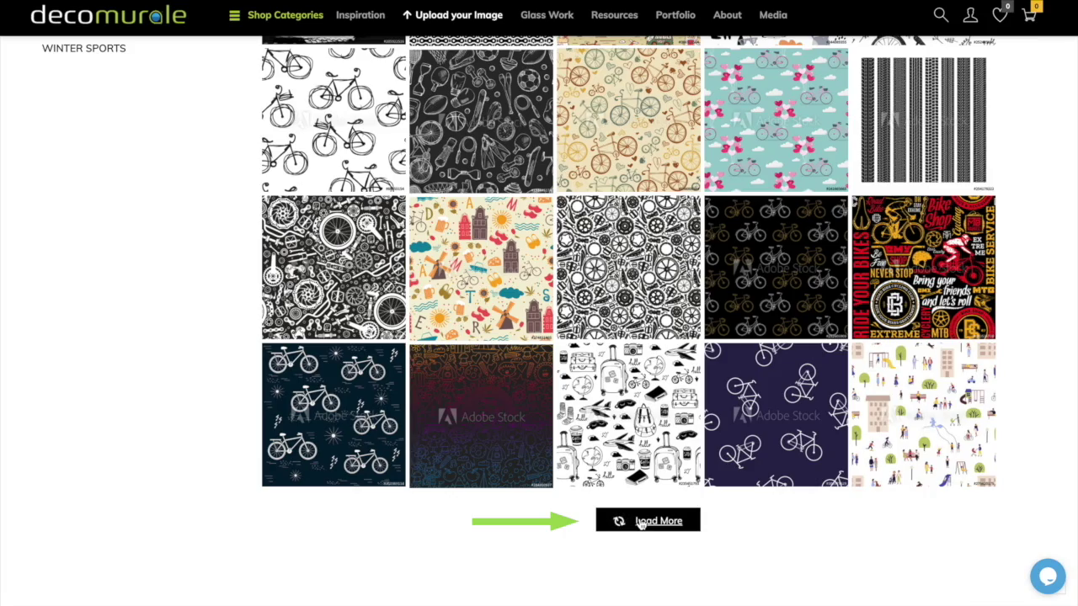
{"action": "left_click", "coordinate": [640, 521]}
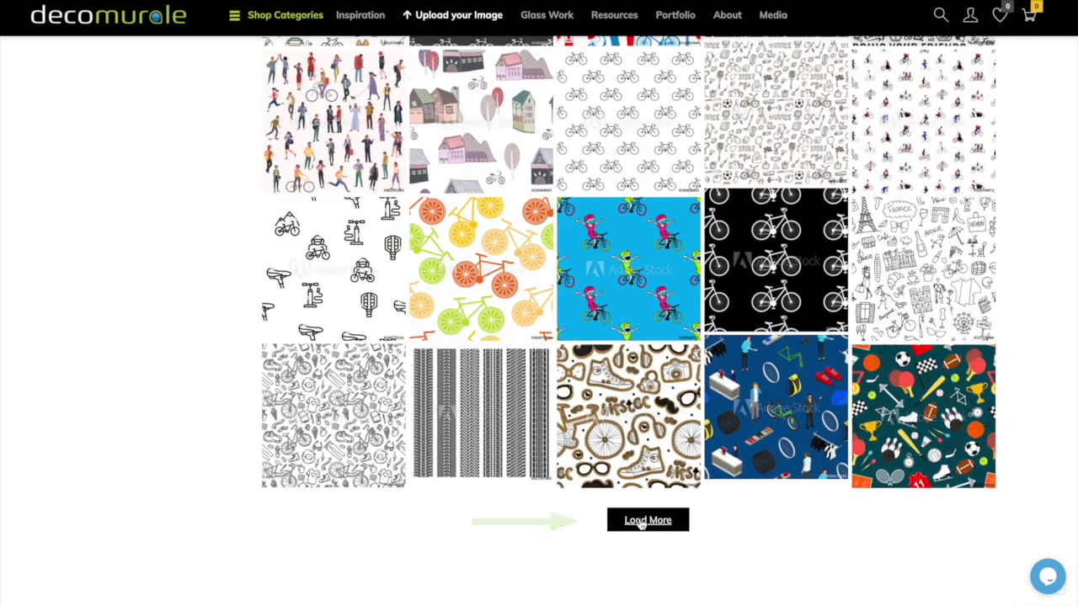
{"action": "scroll", "coordinate": [624, 455], "scroll_direction": "up", "scroll_amount": 5}
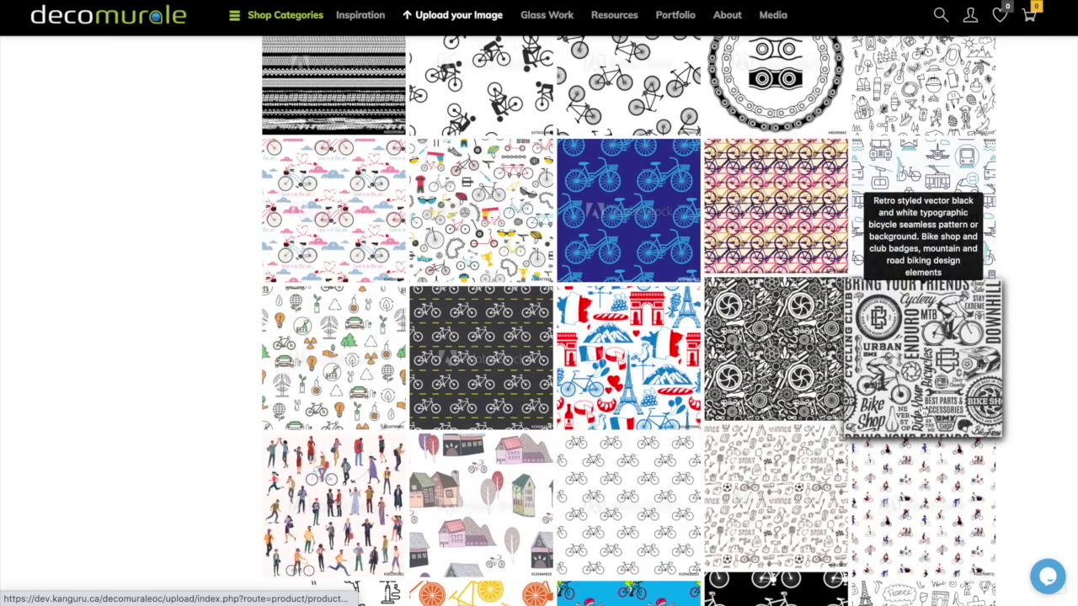
{"action": "scroll", "coordinate": [546, 404], "scroll_direction": "up", "scroll_amount": 5}
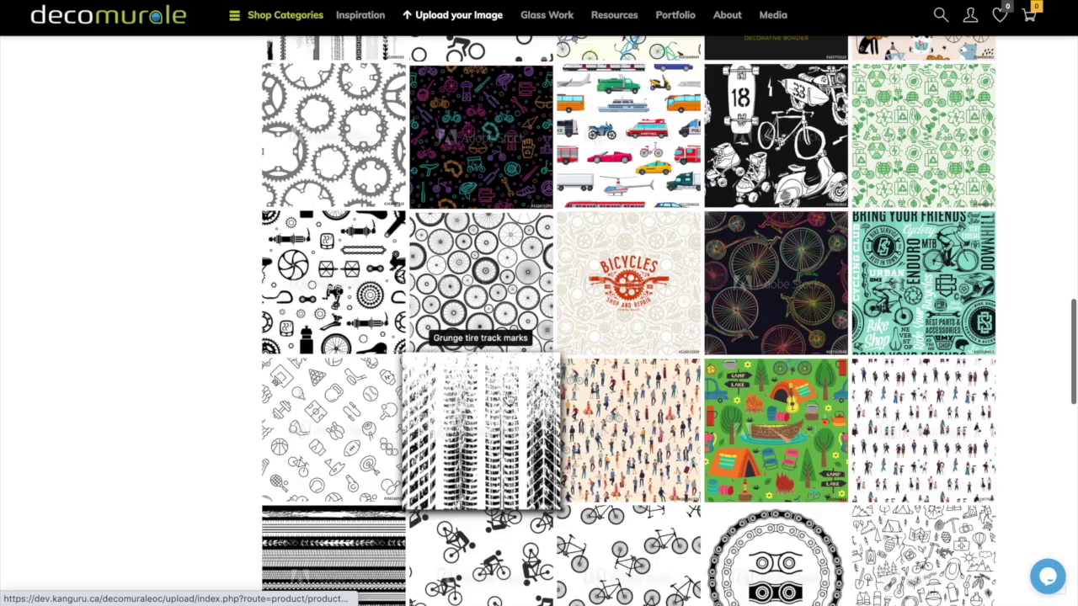
{"action": "scroll", "coordinate": [509, 401], "scroll_direction": "up", "scroll_amount": 2}
{"action": "scroll", "coordinate": [509, 401], "scroll_direction": "up", "scroll_amount": 15}
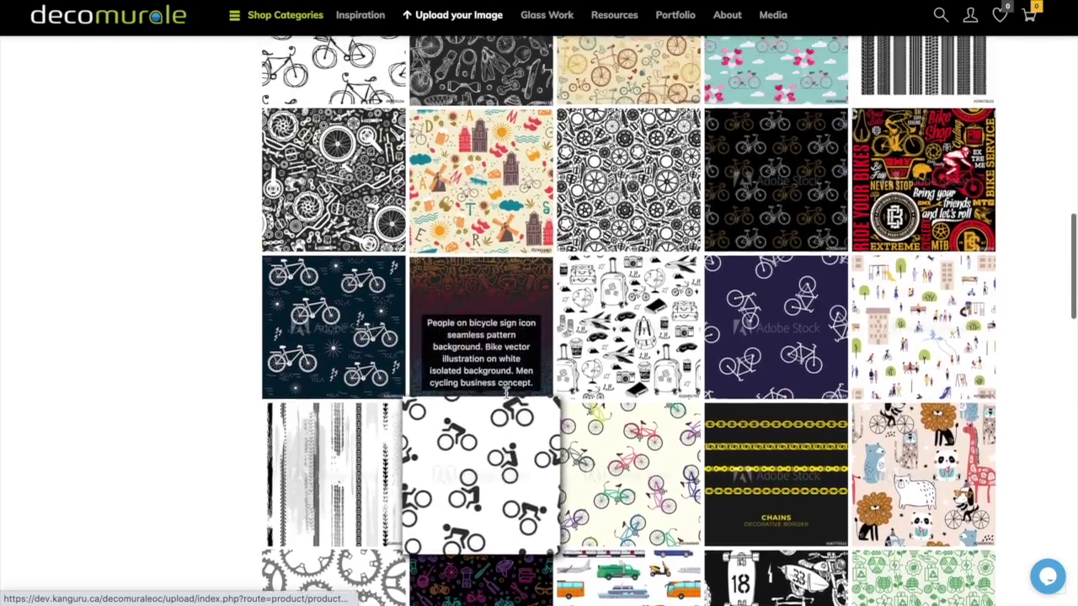
{"action": "scroll", "coordinate": [507, 399], "scroll_direction": "up", "scroll_amount": 5}
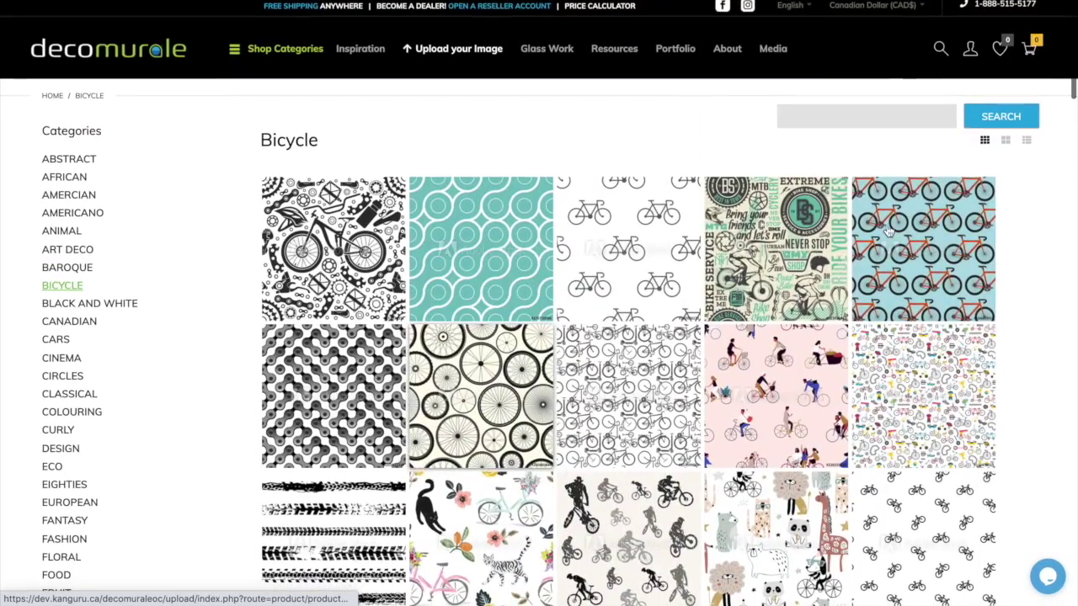
- Search the pattern catalogue for "mountain bikes"
{"action": "left_click", "coordinate": [845, 111]}
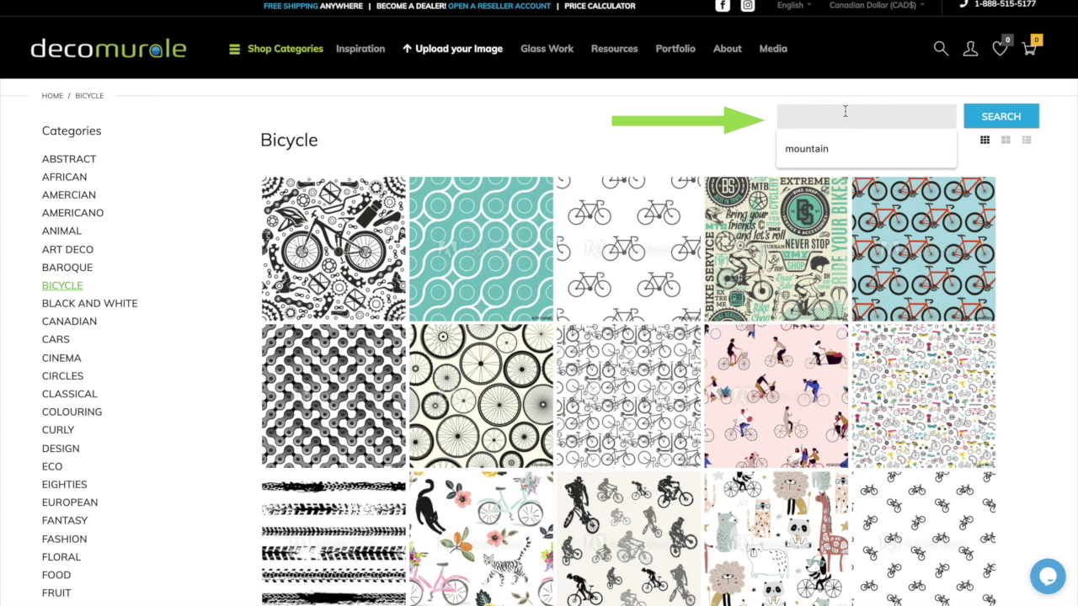
{"action": "type", "text": "mountain bikes"}
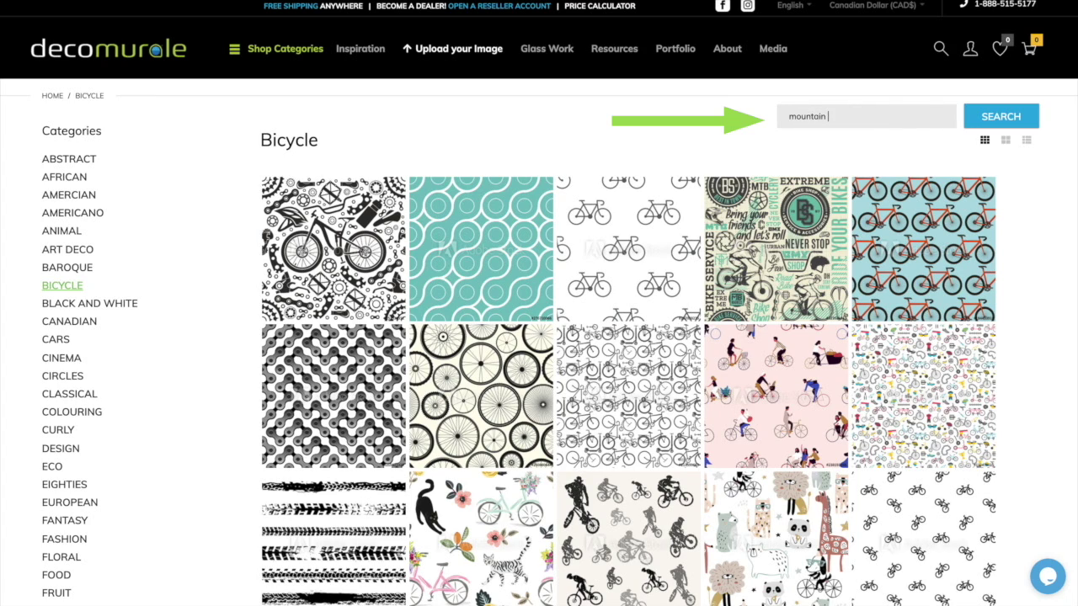
{"action": "left_click", "coordinate": [982, 118]}
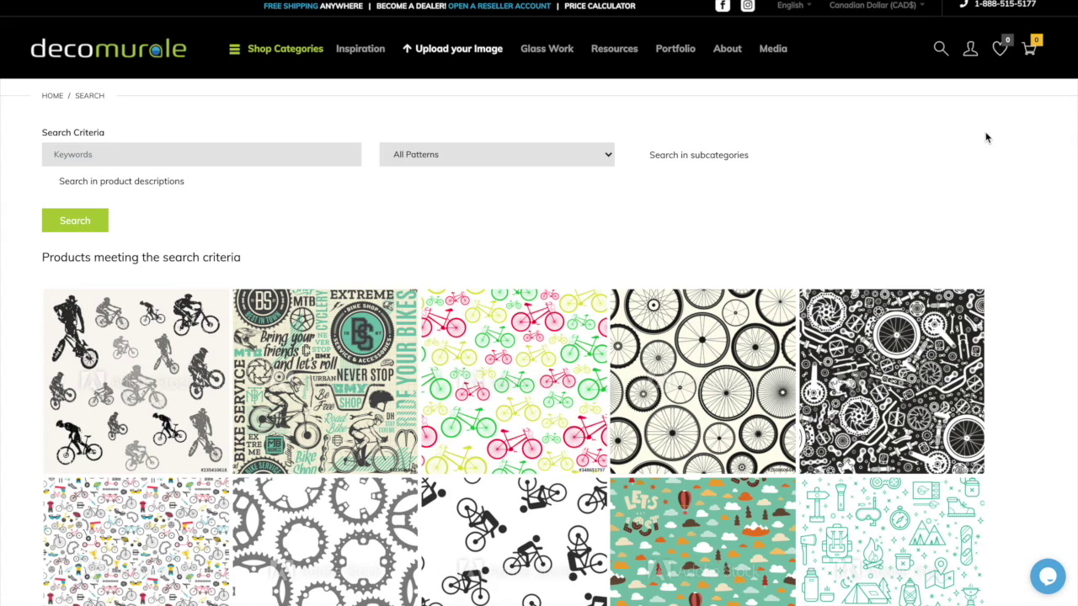
- Open the black, teal and beige typographic bicycle pattern from the results and inspect its magnified tile preview
{"action": "scroll", "coordinate": [897, 186], "scroll_direction": "down", "scroll_amount": 2}
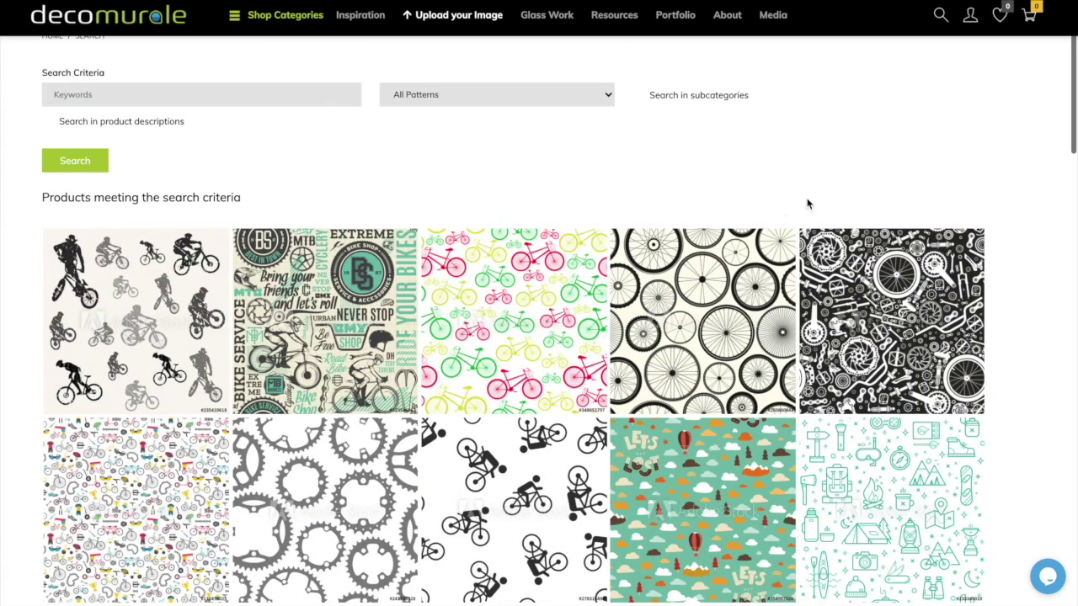
{"action": "mouse_move", "coordinate": [334, 311]}
{"action": "left_click", "coordinate": [331, 308]}
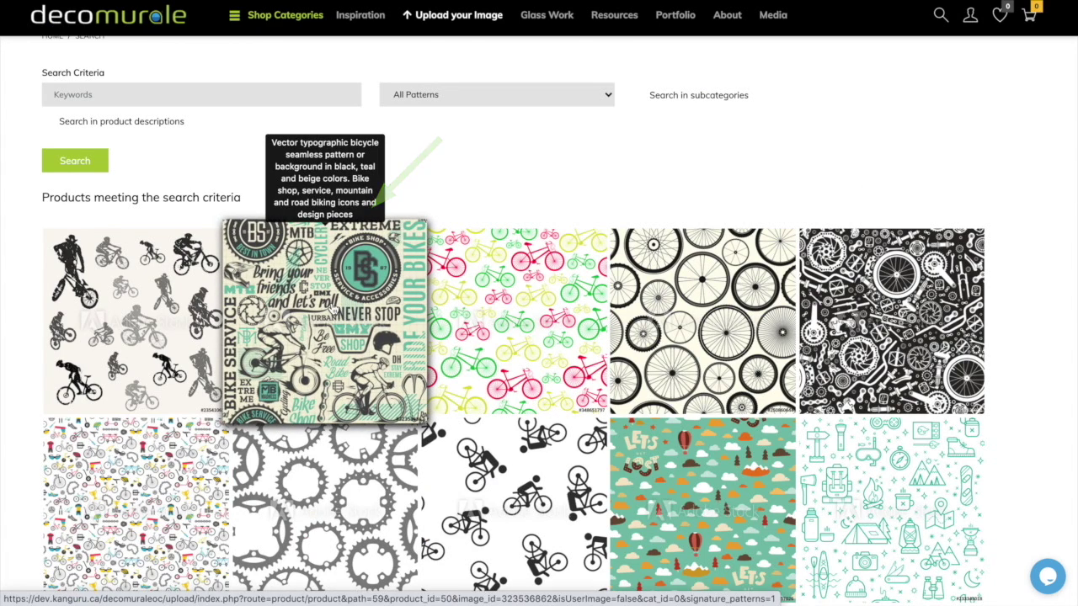
{"action": "scroll", "coordinate": [28, 249], "scroll_direction": "down", "scroll_amount": 2}
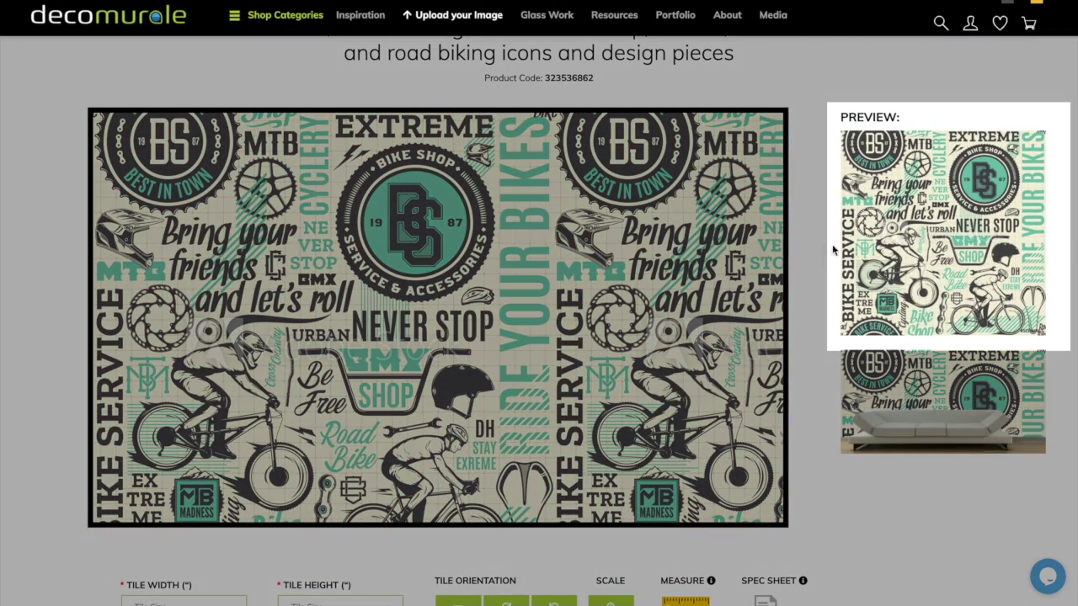
{"action": "mouse_move", "coordinate": [942, 239]}
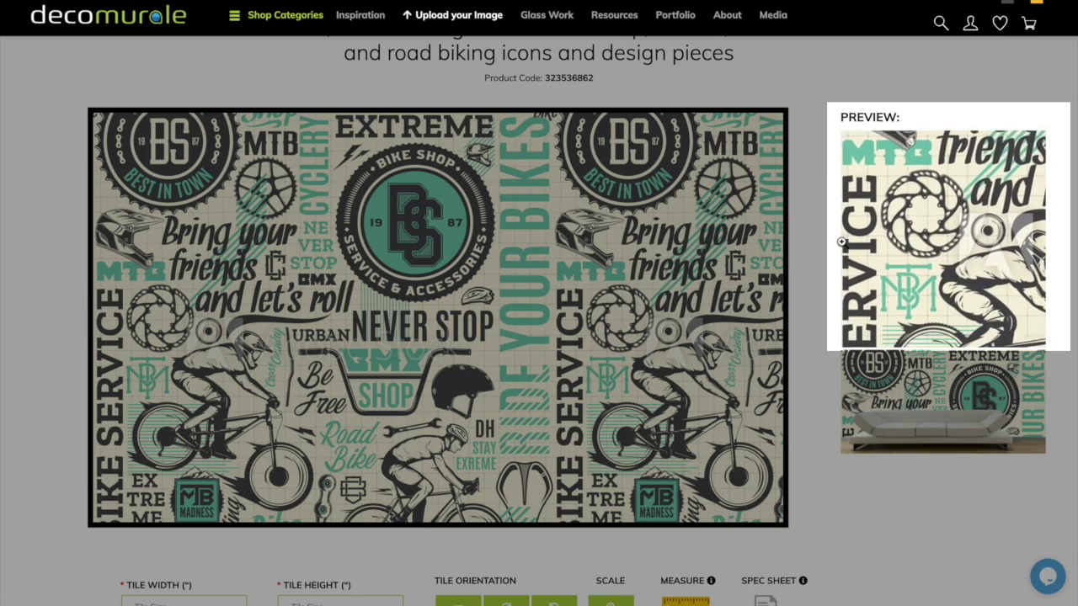
- Set the wall width to 144 inches and the wall height to 96 inches
{"action": "scroll", "coordinate": [790, 330], "scroll_direction": "down", "scroll_amount": 1}
{"action": "scroll", "coordinate": [791, 331], "scroll_direction": "down", "scroll_amount": 2}
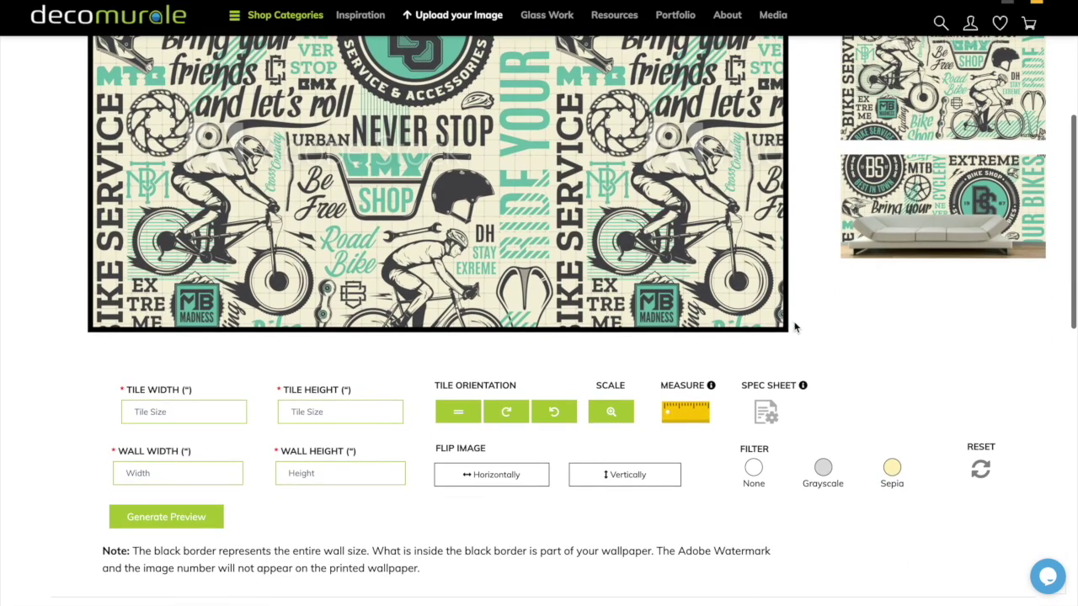
{"action": "scroll", "coordinate": [794, 329], "scroll_direction": "down", "scroll_amount": 1}
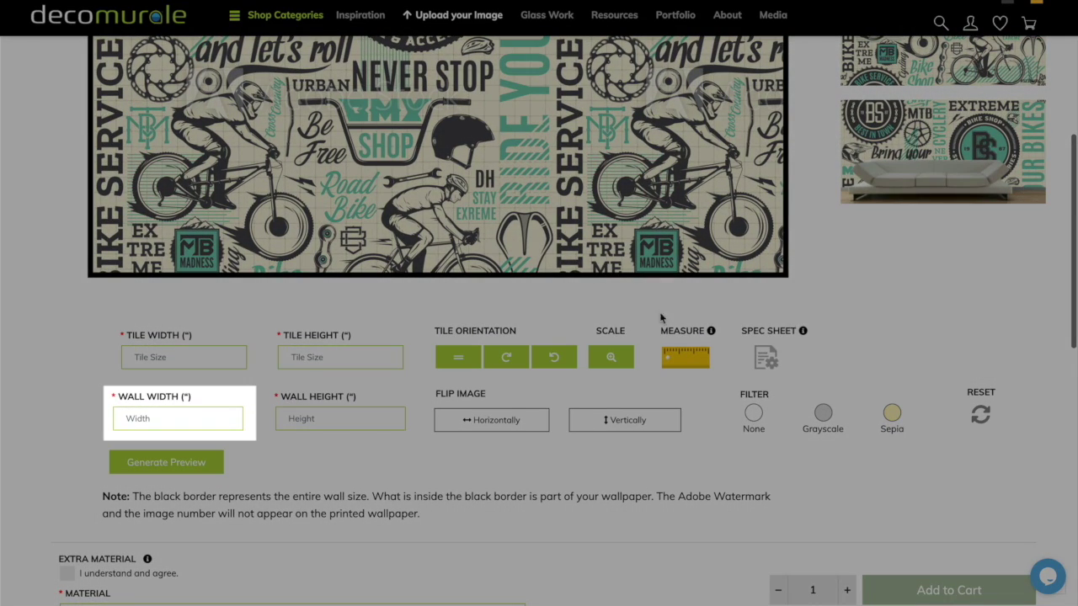
{"action": "left_click", "coordinate": [171, 417]}
{"action": "type", "text": "144"}
{"action": "left_click", "coordinate": [320, 416]}
{"action": "type", "text": "96"}
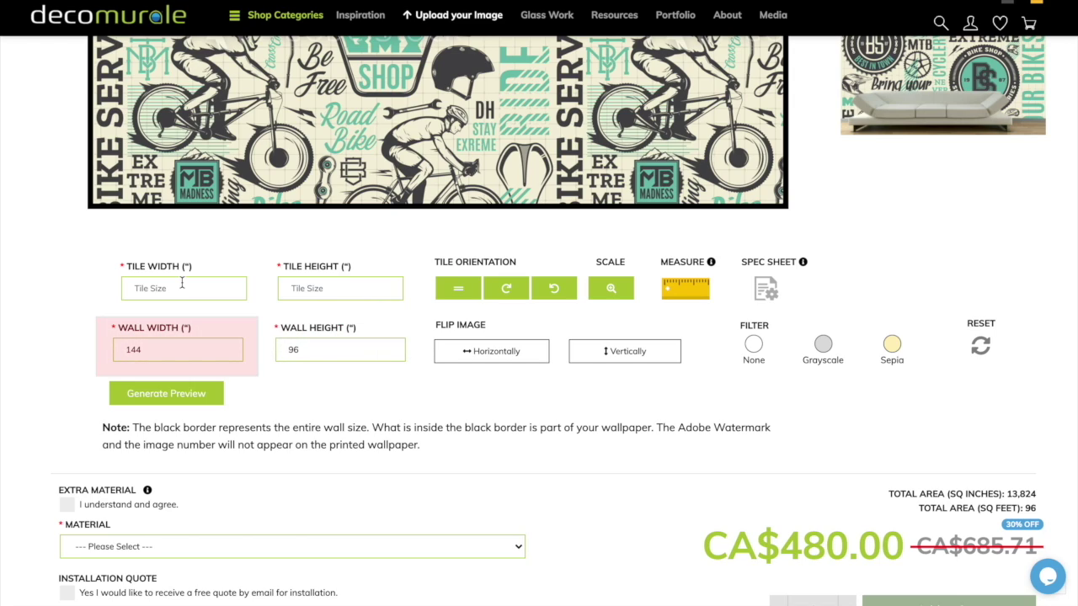
- Set the tile width and height to 40 inches each and generate the wallpaper preview
{"action": "left_click", "coordinate": [182, 286]}
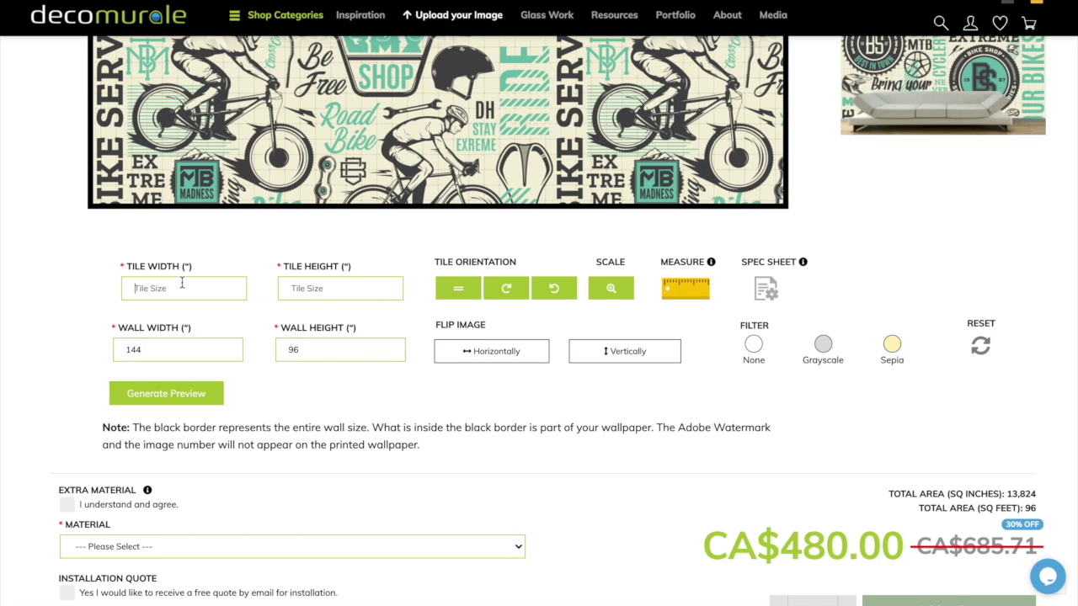
{"action": "type", "text": "4"}
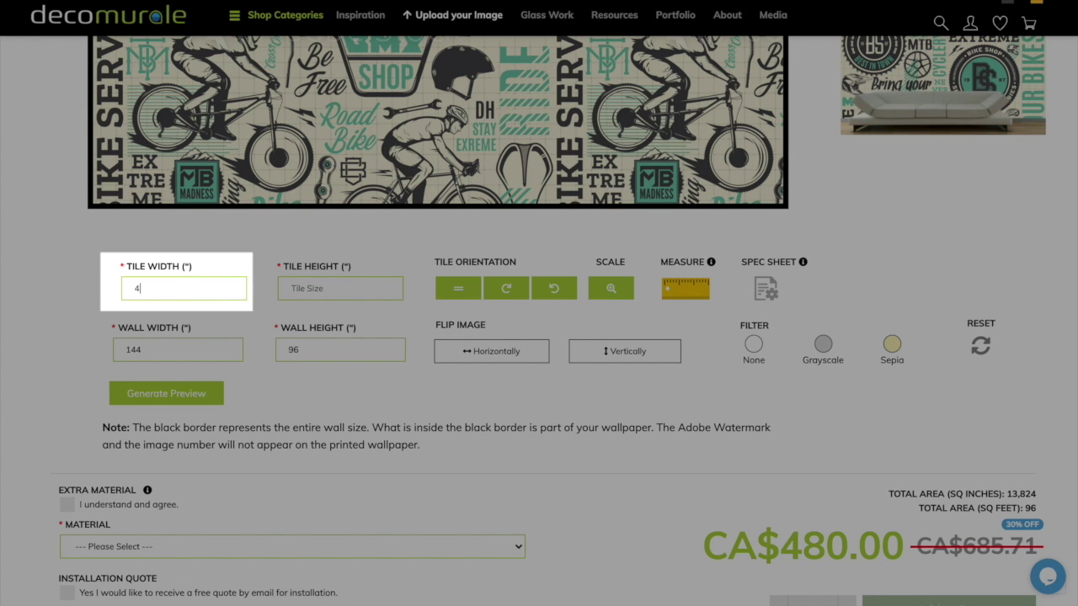
{"action": "type", "text": "0"}
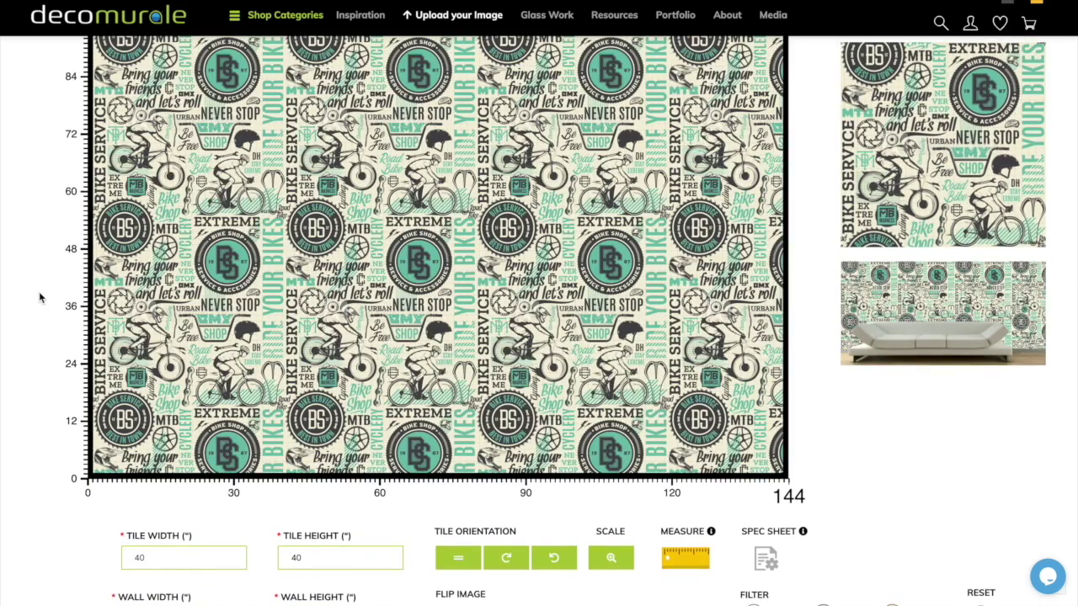
- Review the generated wall layout, then view the enlarged in-room sofa preview and close it
{"action": "scroll", "coordinate": [38, 296], "scroll_direction": "up", "scroll_amount": 1}
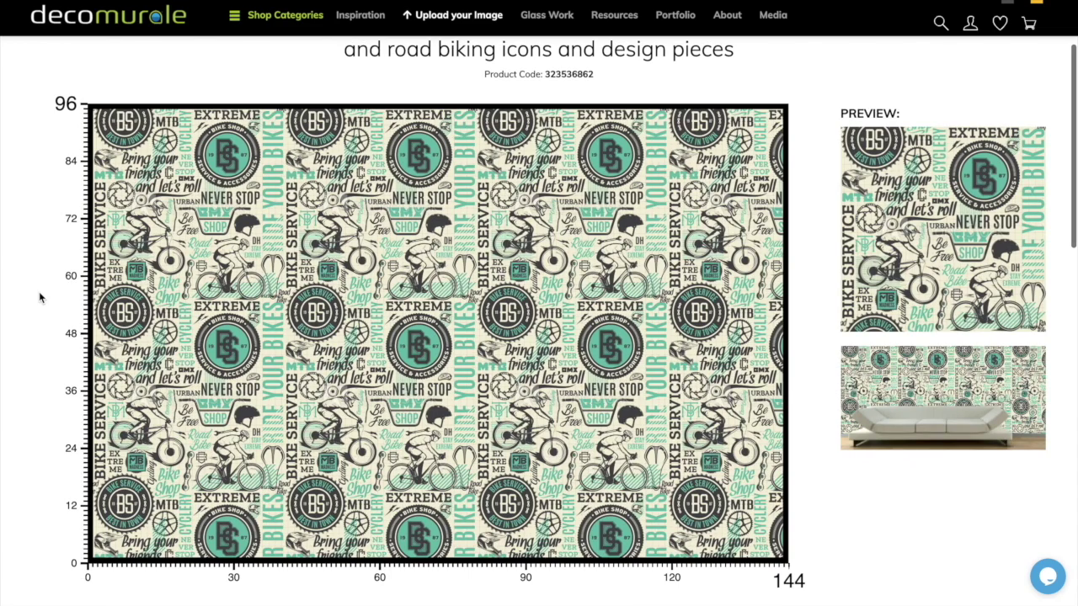
{"action": "scroll", "coordinate": [39, 296], "scroll_direction": "down", "scroll_amount": 1}
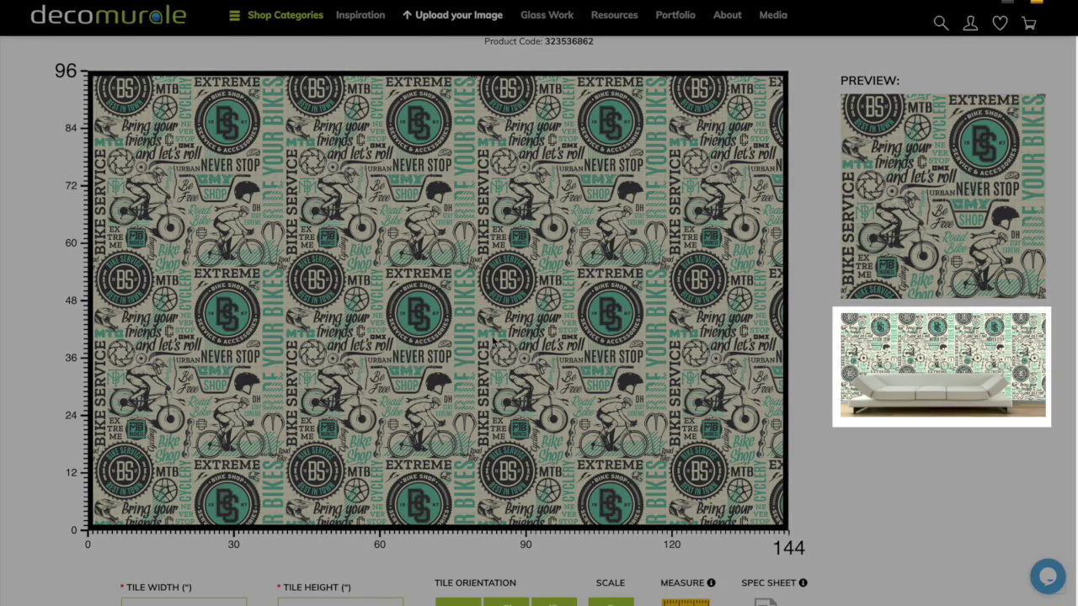
{"action": "left_click", "coordinate": [962, 374]}
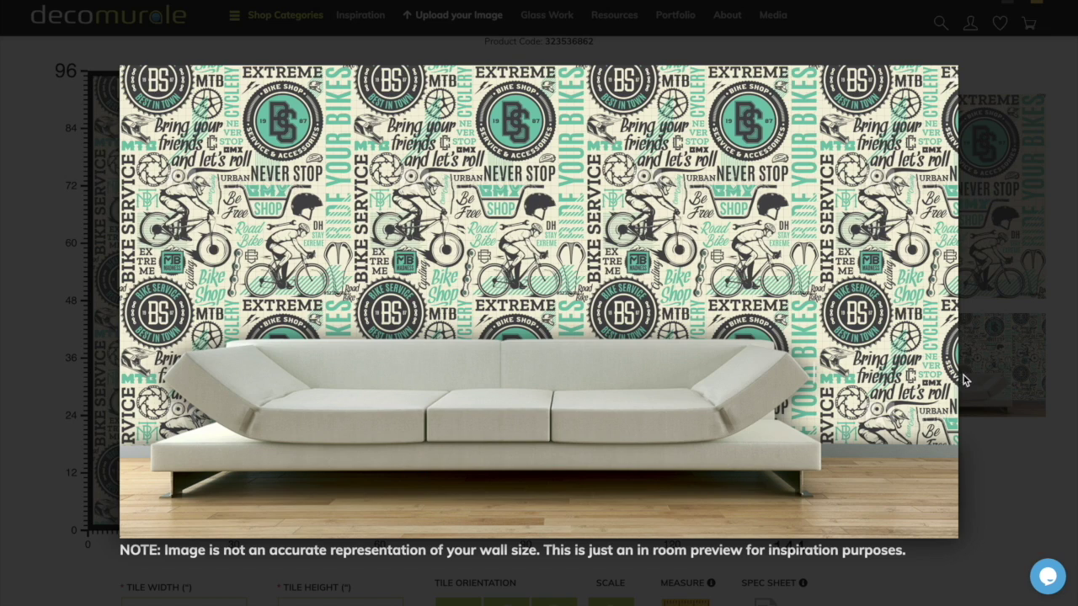
{"action": "left_click", "coordinate": [991, 443]}
- Measure the width of the round teal Bike Shop badge near the middle of the wall preview
{"action": "scroll", "coordinate": [822, 382], "scroll_direction": "down", "scroll_amount": 3}
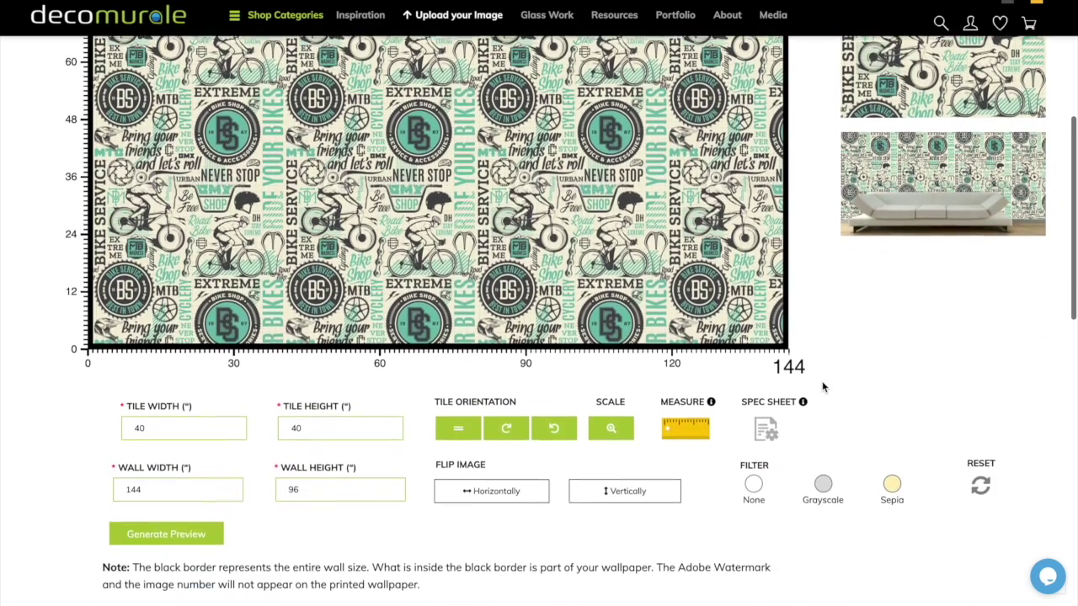
{"action": "scroll", "coordinate": [824, 387], "scroll_direction": "down", "scroll_amount": 1}
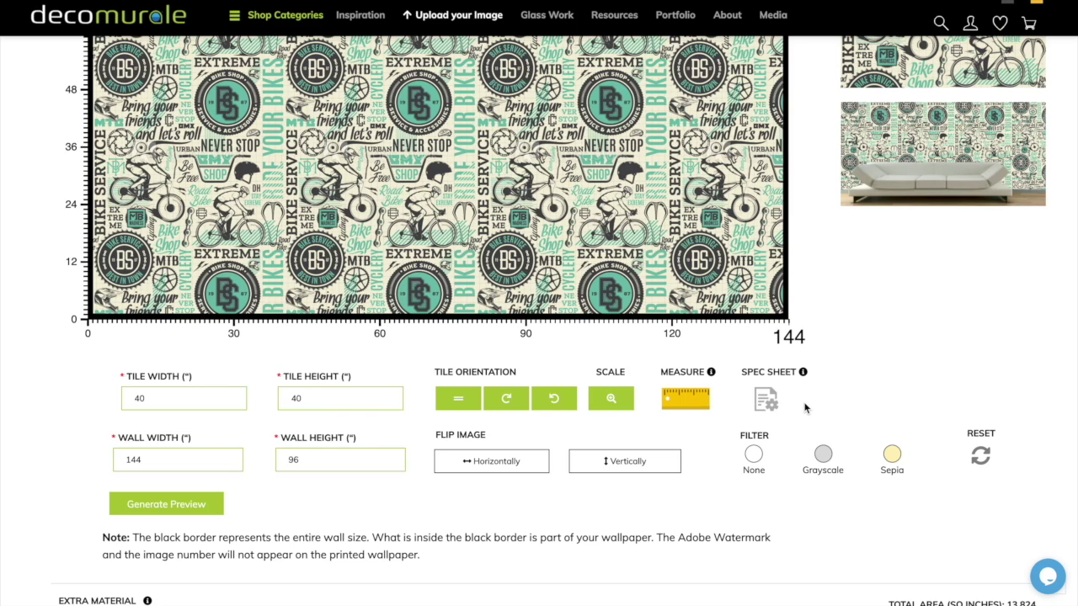
{"action": "scroll", "coordinate": [805, 408], "scroll_direction": "up", "scroll_amount": 3}
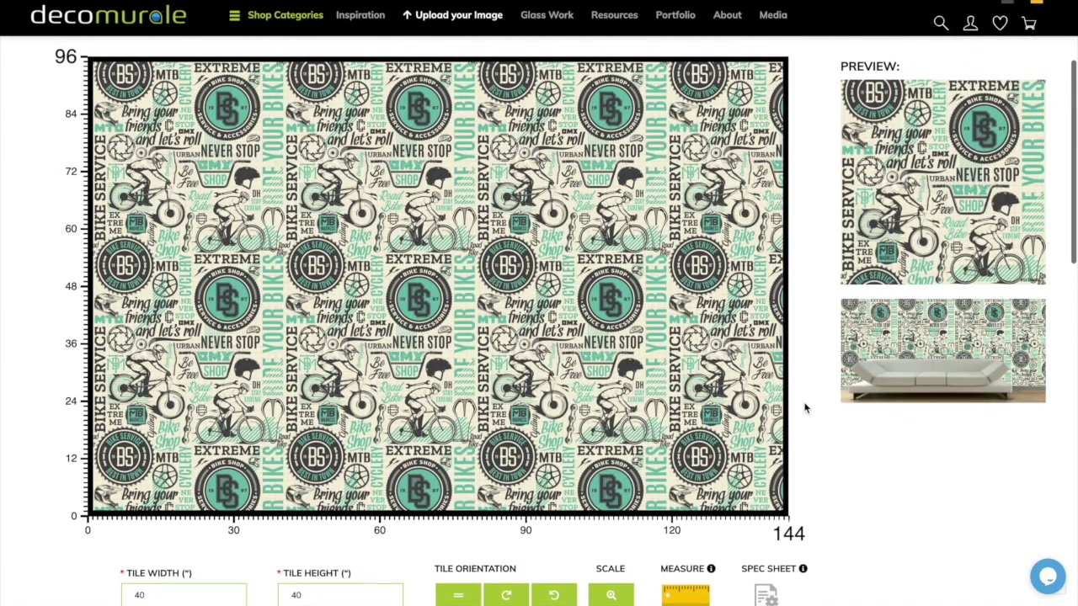
{"action": "scroll", "coordinate": [866, 523], "scroll_direction": "down", "scroll_amount": 1}
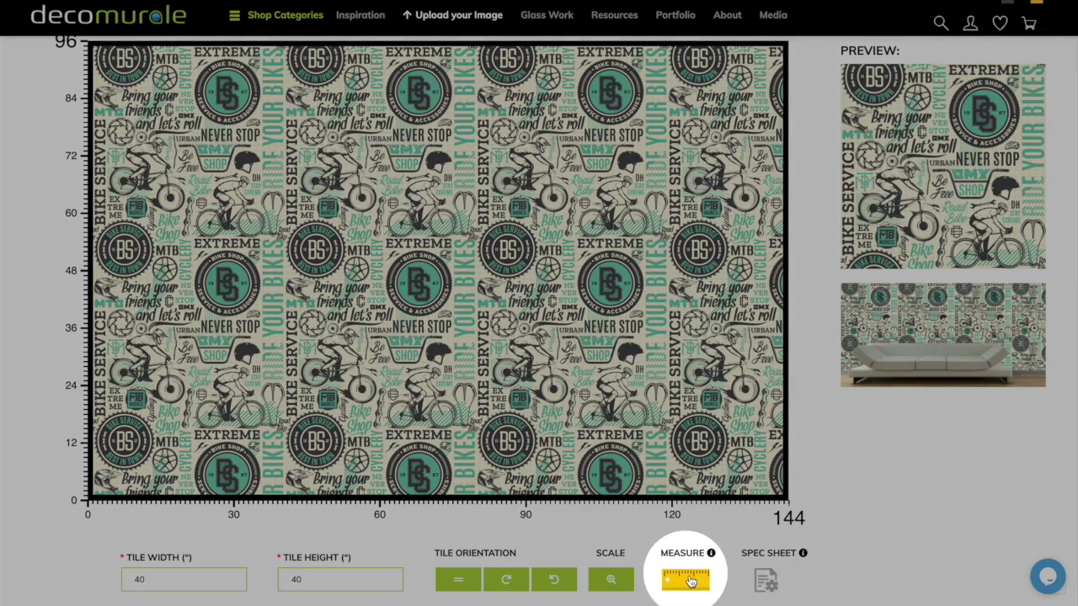
{"action": "left_click", "coordinate": [687, 579]}
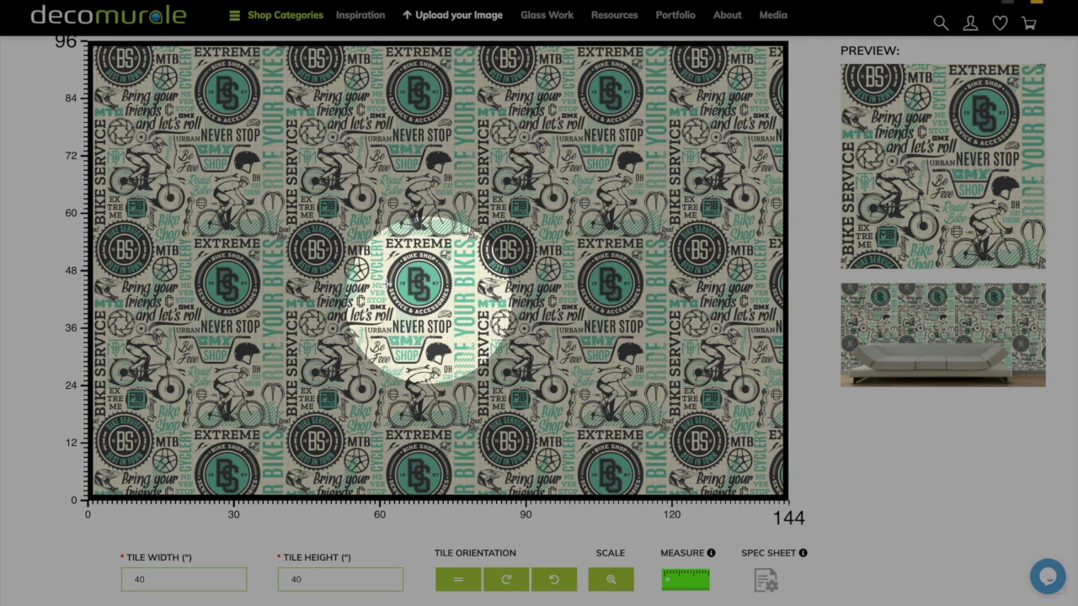
{"action": "left_click_drag", "start_coordinate": [384, 286], "coordinate": [452, 284]}
{"action": "left_click_drag", "start_coordinate": [453, 284], "coordinate": [452, 284]}
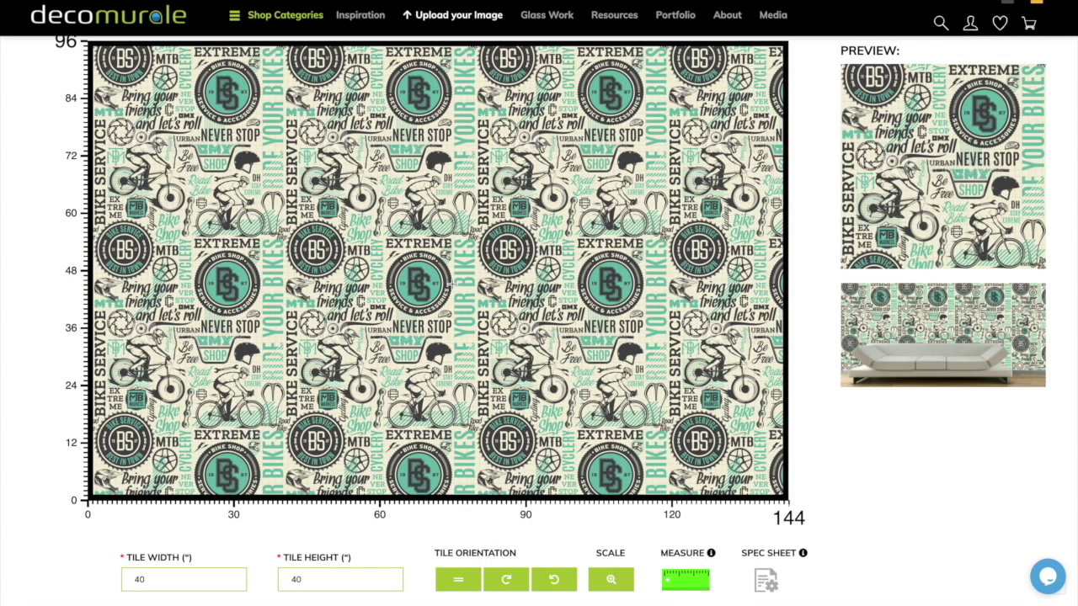
- Magnify the pattern in the wall preview with the Scale tool
{"action": "left_click", "coordinate": [612, 576]}
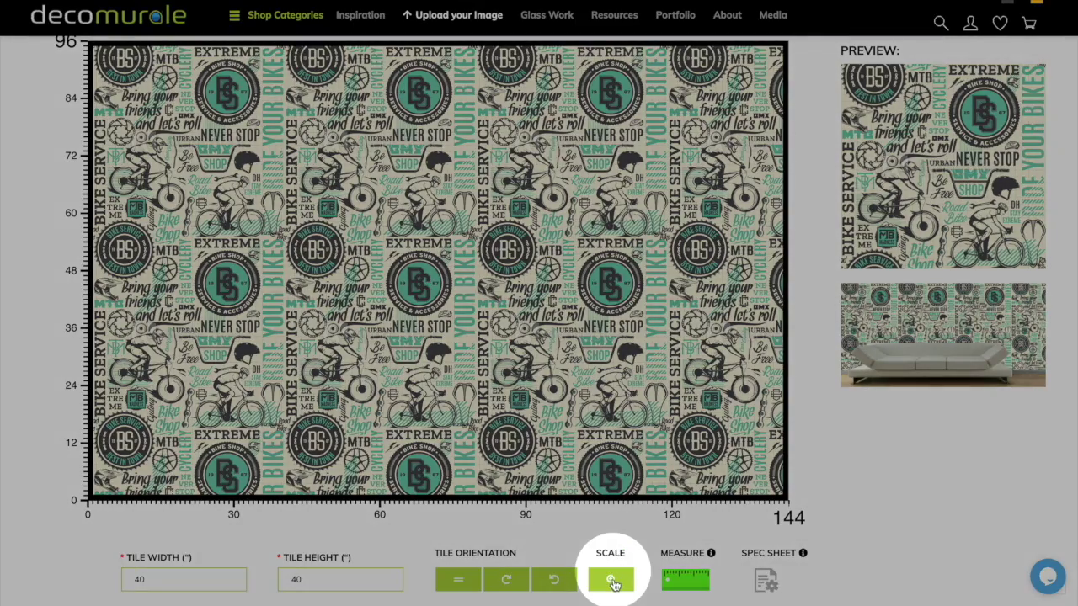
{"action": "left_click", "coordinate": [613, 579]}
{"action": "left_click", "coordinate": [612, 580]}
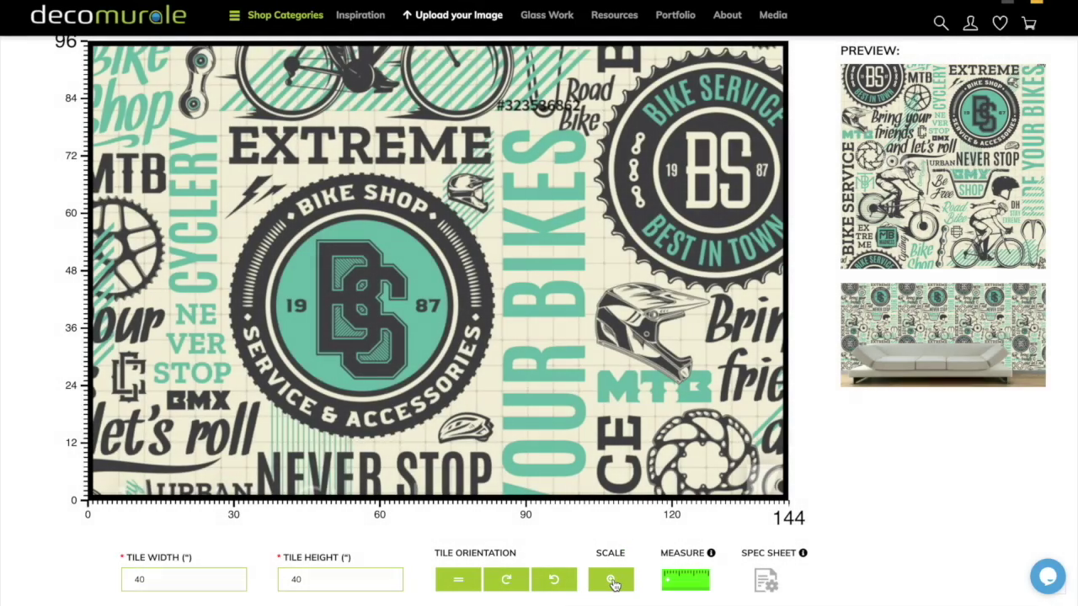
- Magnify the wall preview and measure the width of the small helmet beside the round Bike Shop badge
{"action": "left_click_drag", "start_coordinate": [446, 184], "coordinate": [496, 177]}
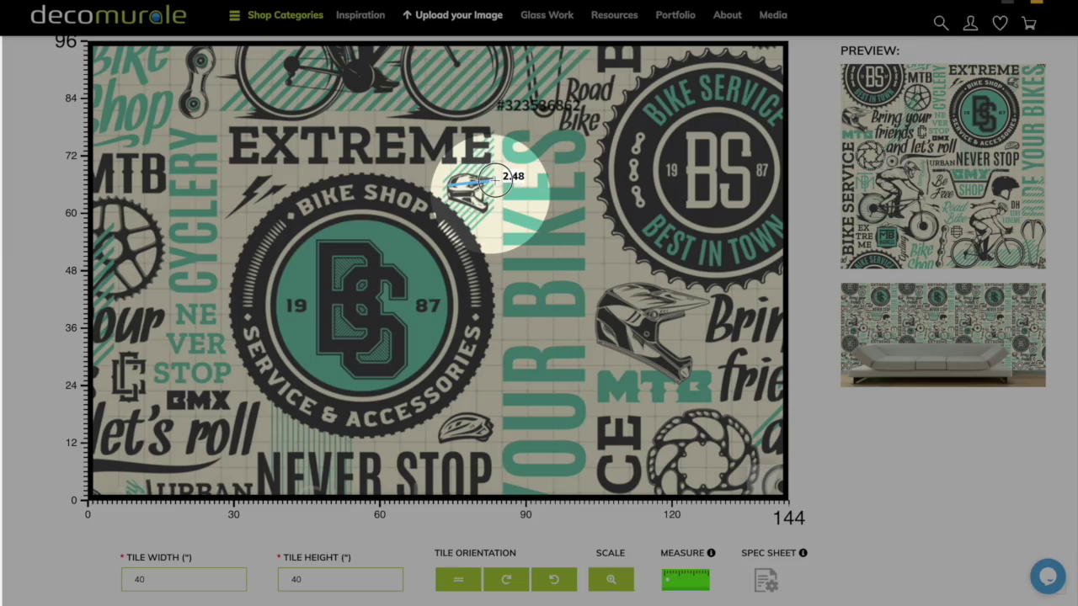
{"action": "scroll", "coordinate": [799, 413], "scroll_direction": "up", "scroll_amount": 1}
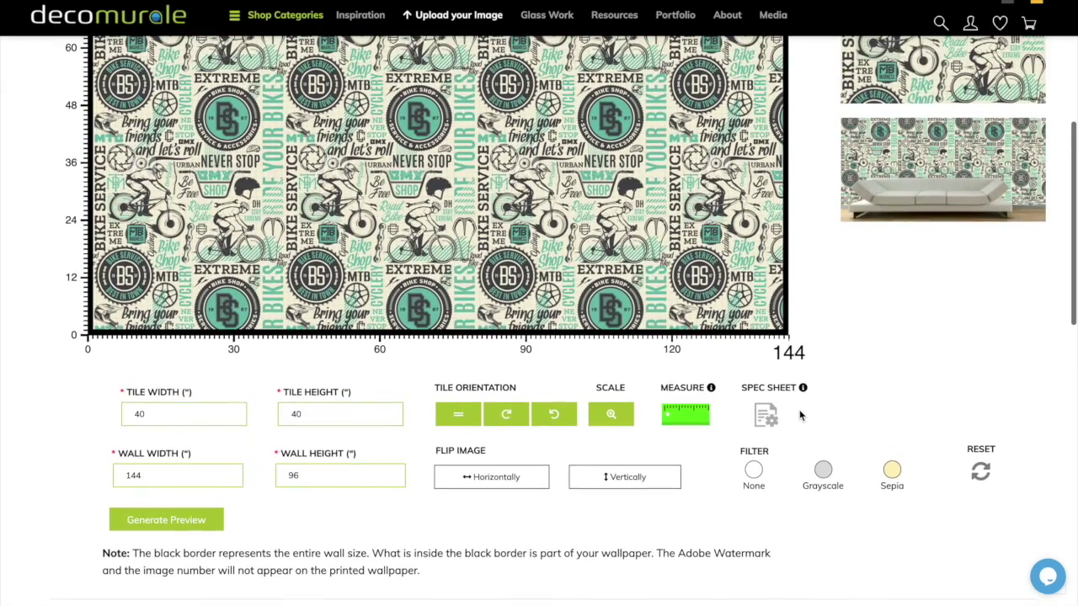
{"action": "scroll", "coordinate": [799, 414], "scroll_direction": "up", "scroll_amount": 3}
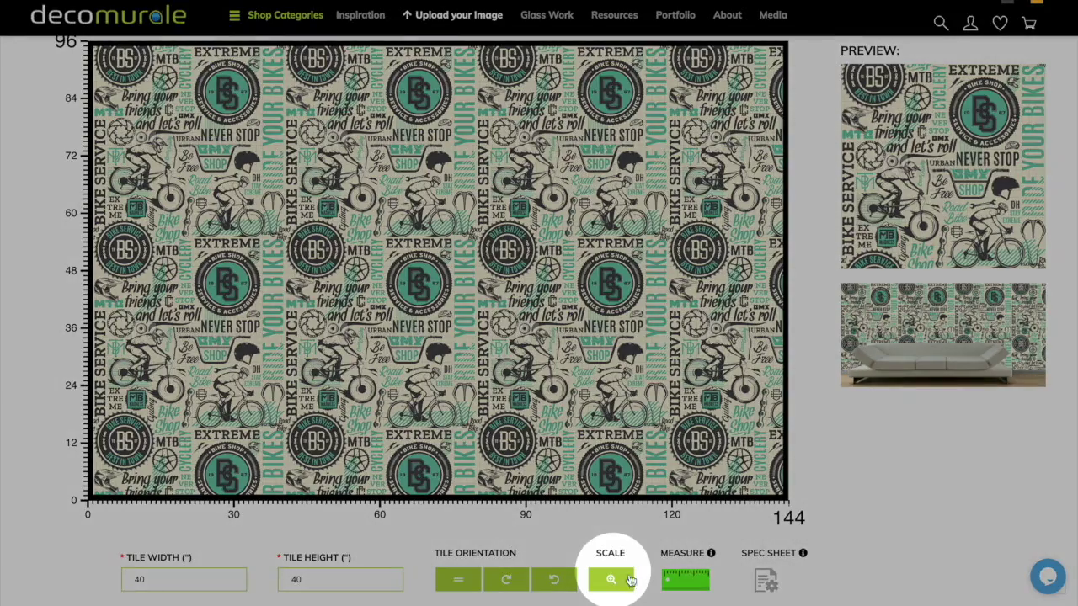
{"action": "left_click", "coordinate": [628, 579]}
{"action": "left_click", "coordinate": [611, 580]}
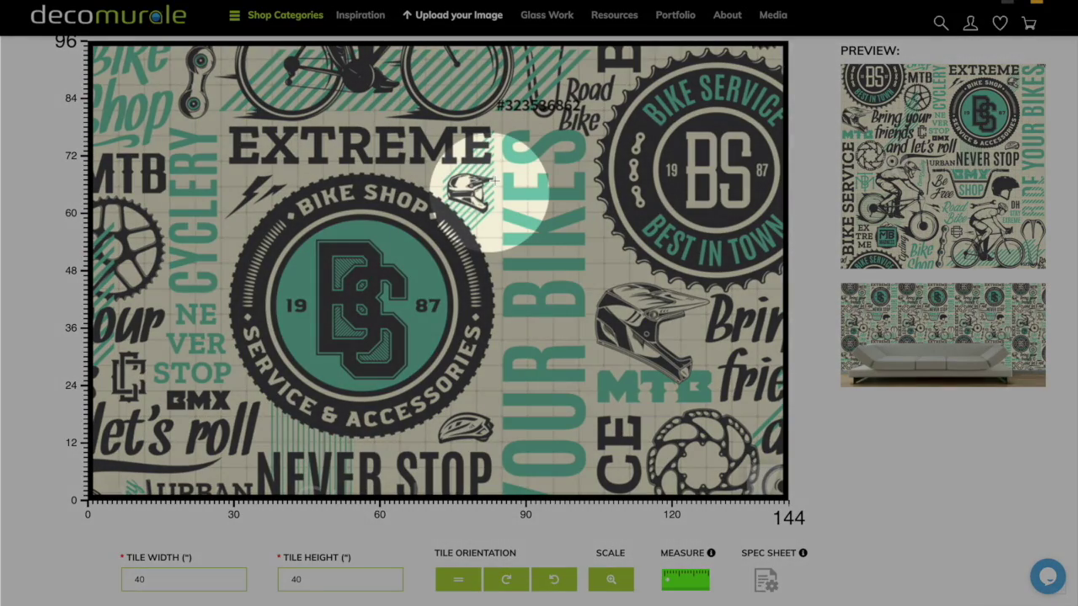
{"action": "left_click_drag", "start_coordinate": [494, 181], "coordinate": [449, 187]}
- Set the tile width to 30 inches so the pattern repeats at a smaller size
{"action": "left_click", "coordinate": [172, 579]}
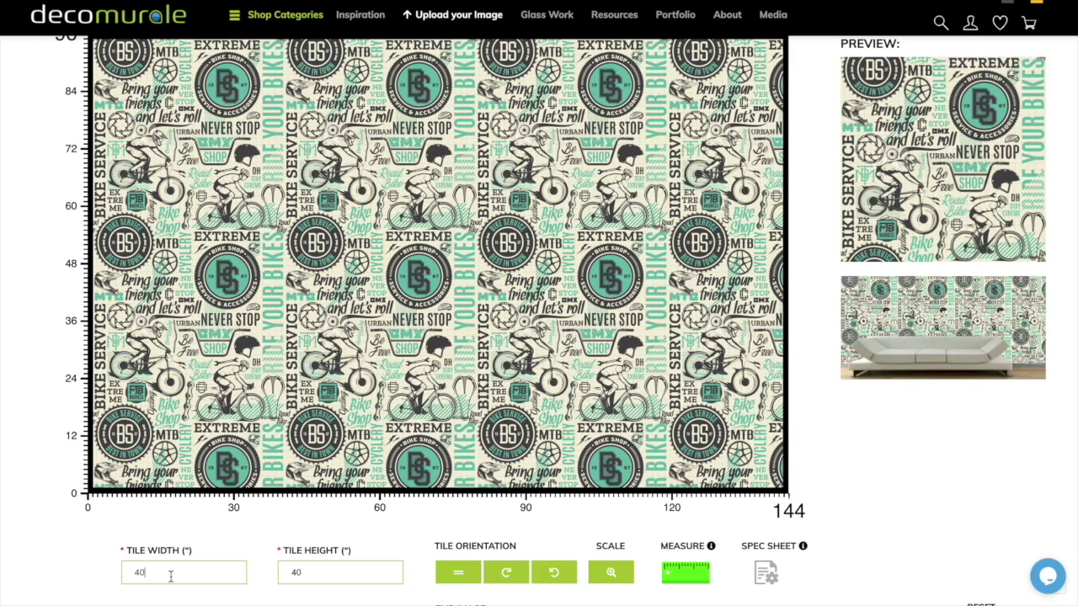
{"action": "key", "text": "BackSpace"}
{"action": "key", "text": "BackSpace"}
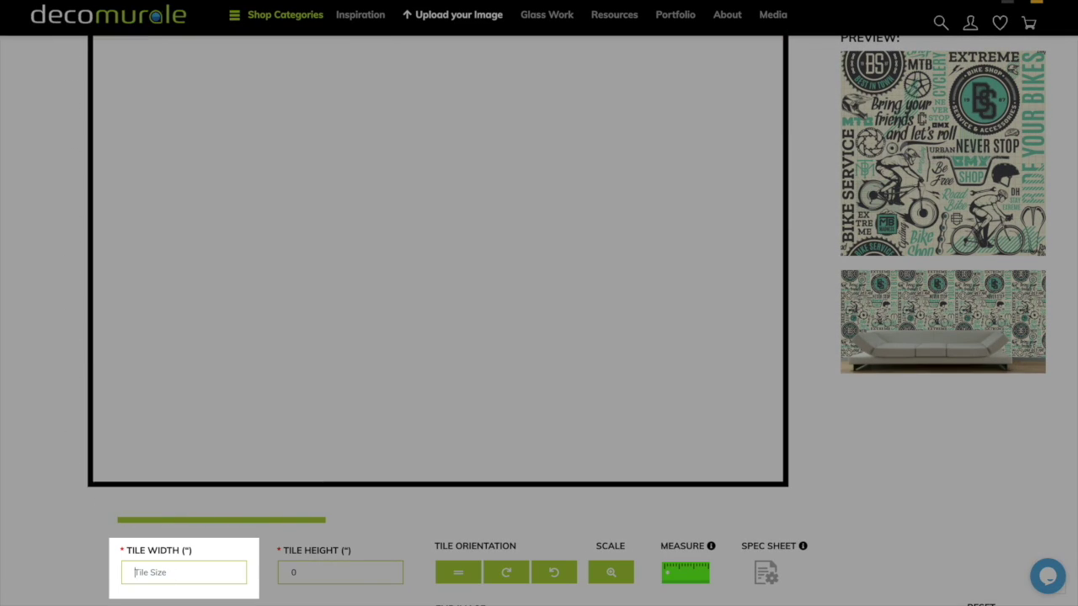
{"action": "type", "text": "30"}
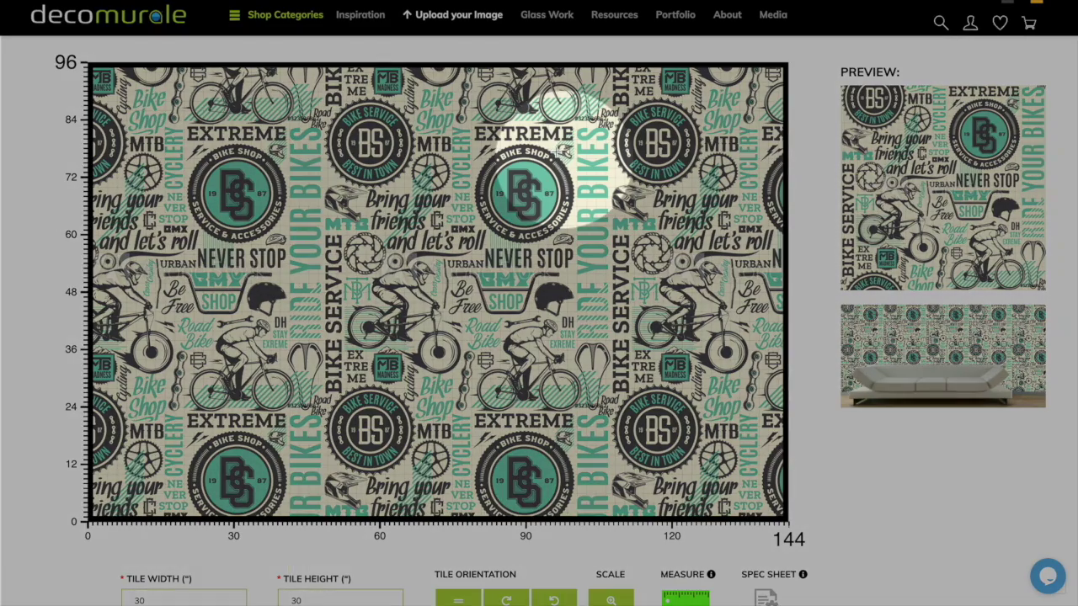
- Measure the widths of the small helmet and the teal Bike Shop badge at the 30-inch tile size
{"action": "left_click_drag", "start_coordinate": [557, 148], "coordinate": [577, 147]}
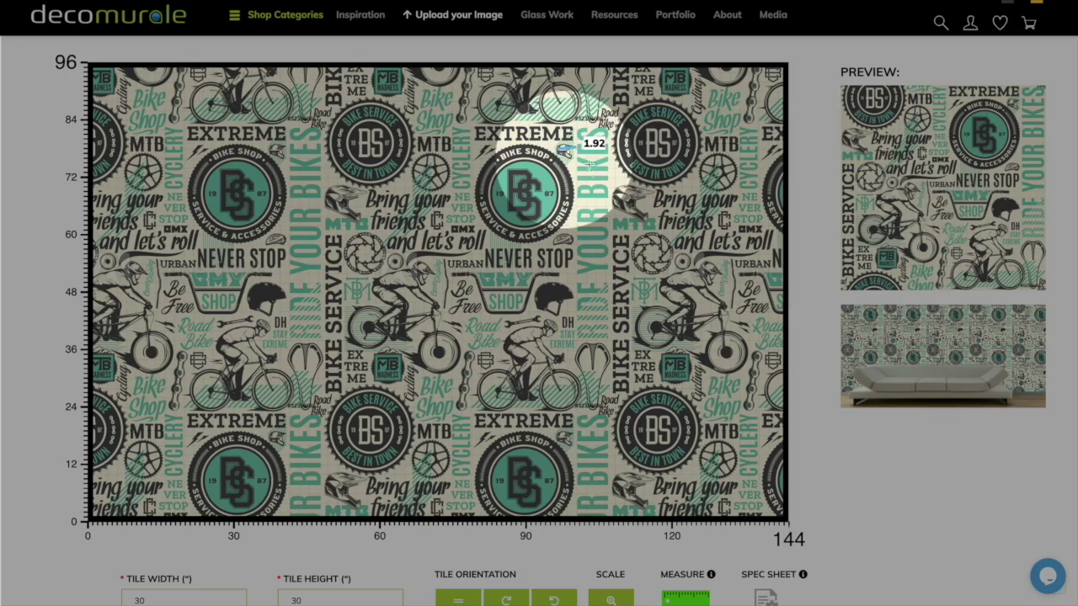
{"action": "left_click", "coordinate": [602, 190]}
{"action": "left_click_drag", "start_coordinate": [478, 192], "coordinate": [571, 192]}
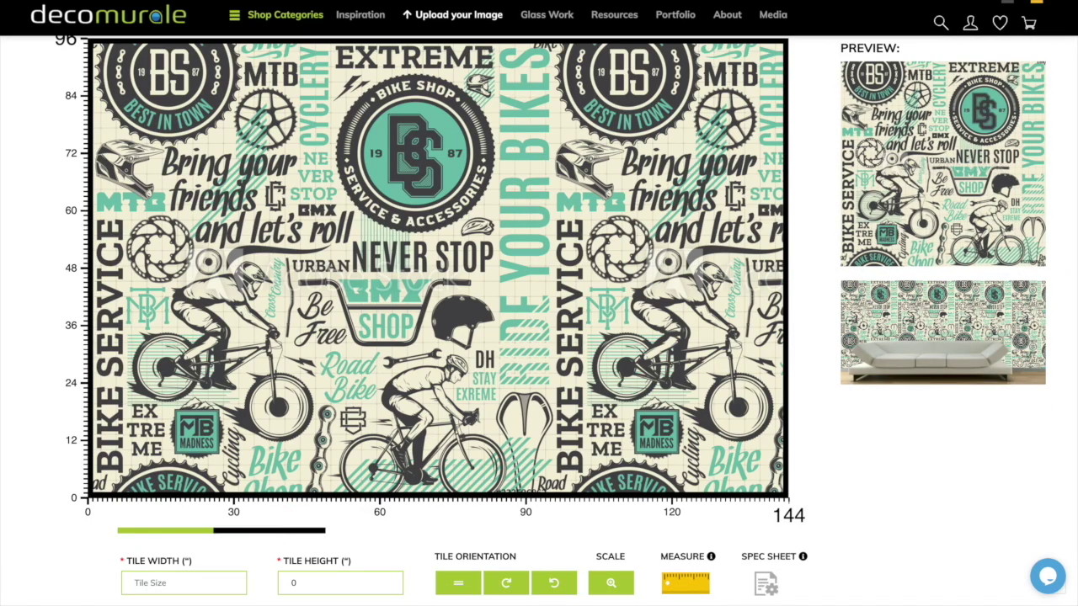
- Set the tile width to 50 inches and measure the small helmet beside the Bike Shop badge
{"action": "type", "text": "50"}
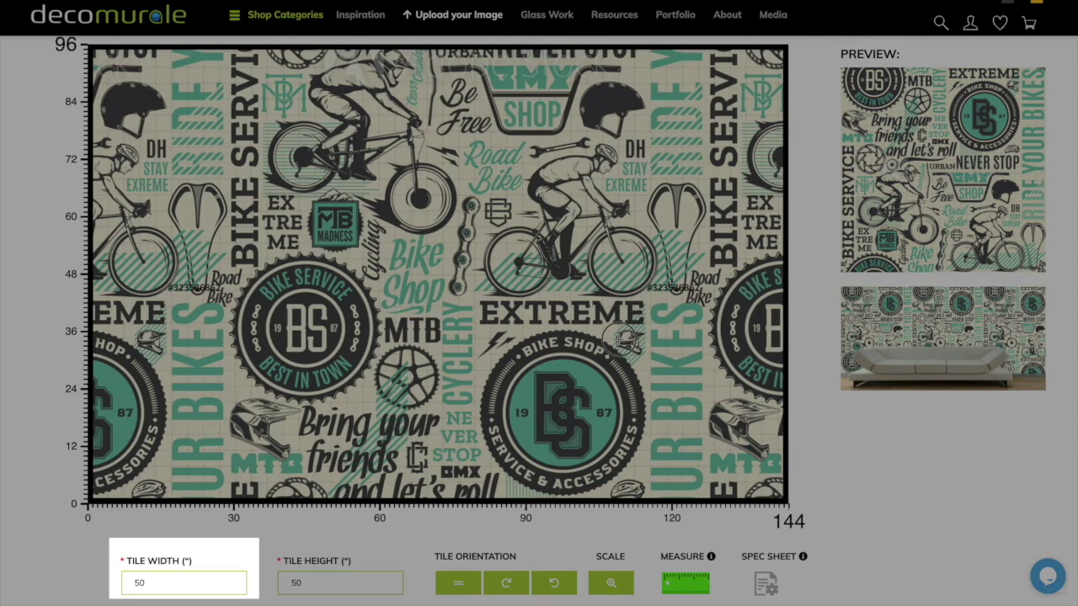
{"action": "left_click_drag", "start_coordinate": [620, 339], "coordinate": [642, 336]}
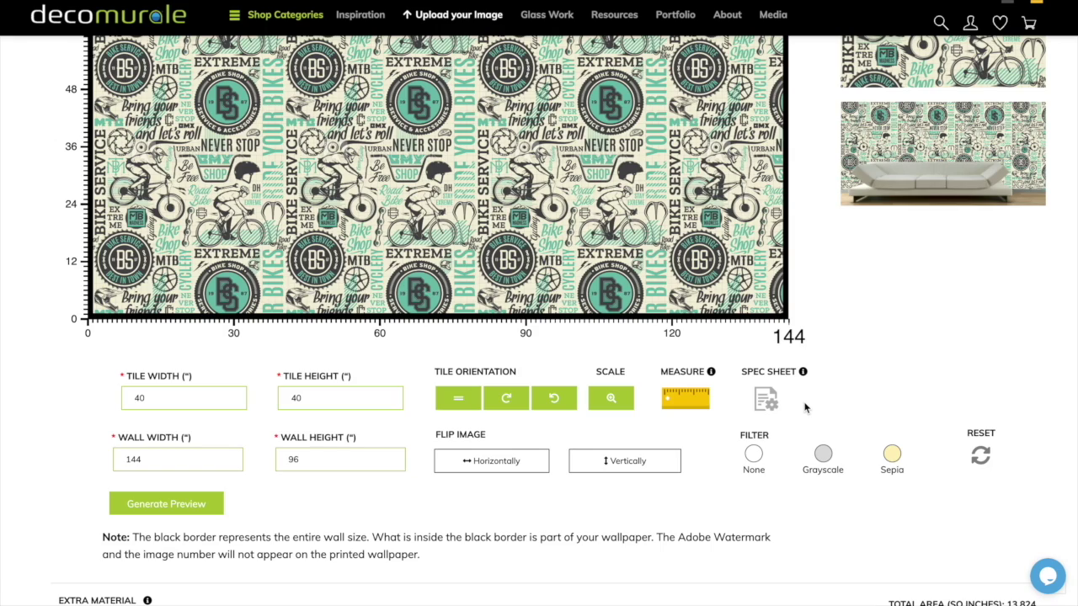
- Try the clockwise and counterclockwise diagonal tile orientations, and return the pattern to the straight orientation
{"action": "scroll", "coordinate": [804, 408], "scroll_direction": "up", "scroll_amount": 2}
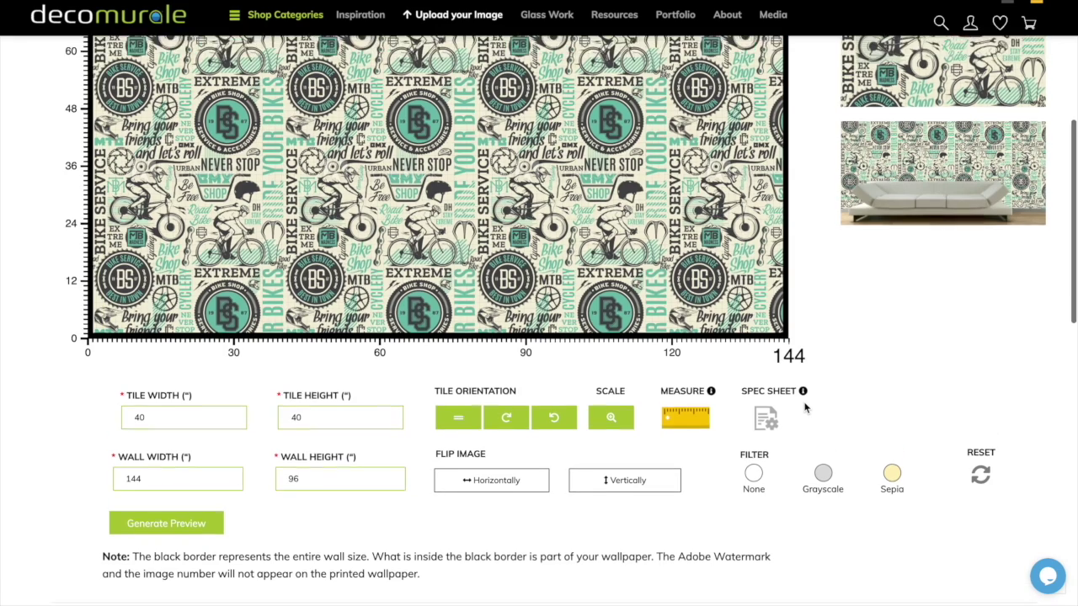
{"action": "scroll", "coordinate": [804, 409], "scroll_direction": "up", "scroll_amount": 1}
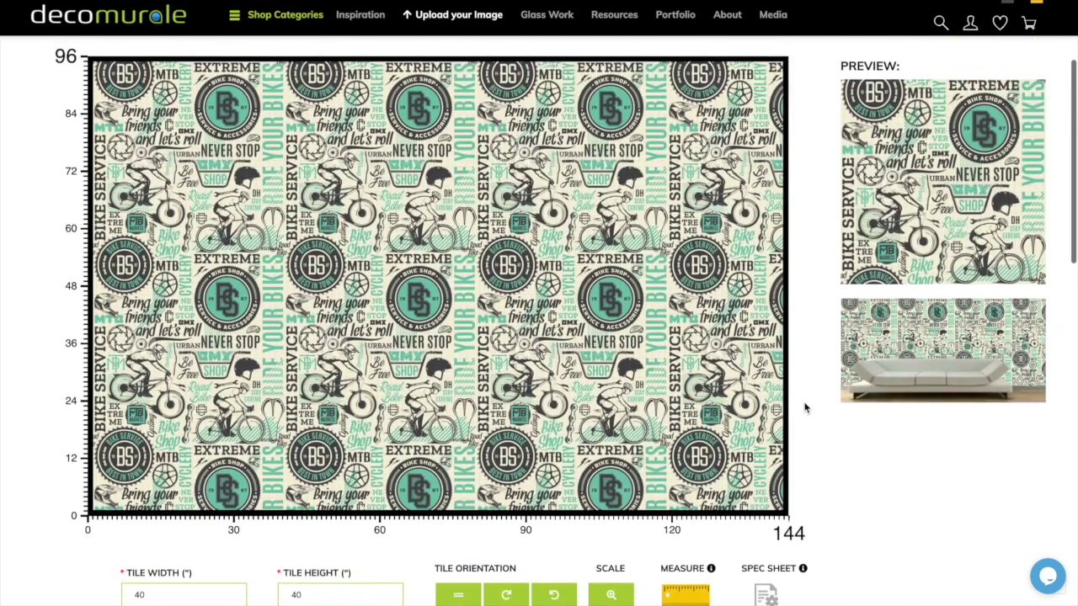
{"action": "scroll", "coordinate": [804, 408], "scroll_direction": "down", "scroll_amount": 1}
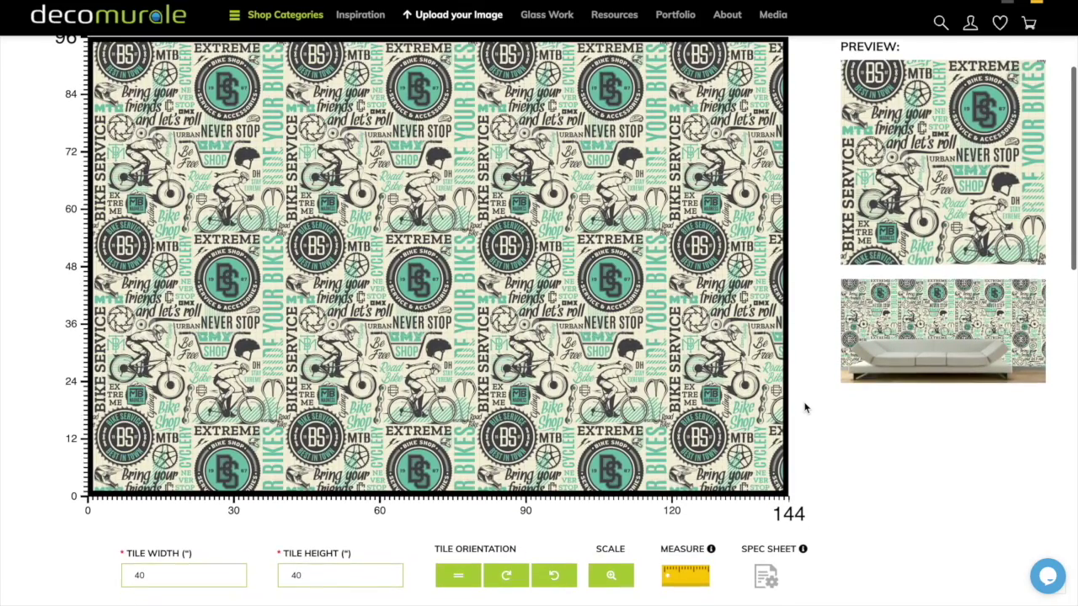
{"action": "left_click", "coordinate": [508, 577]}
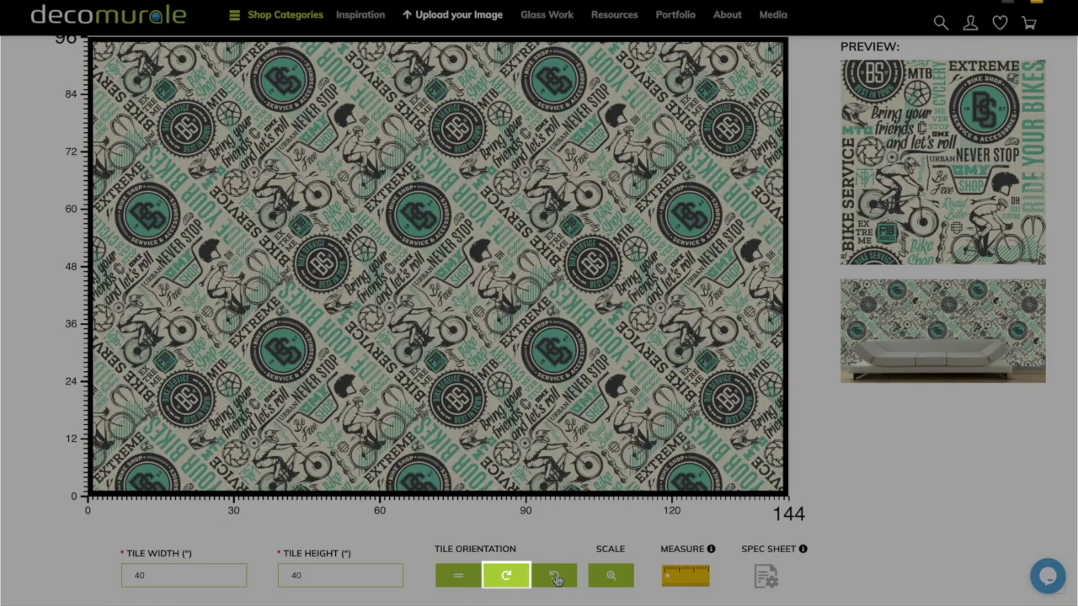
{"action": "left_click", "coordinate": [556, 579]}
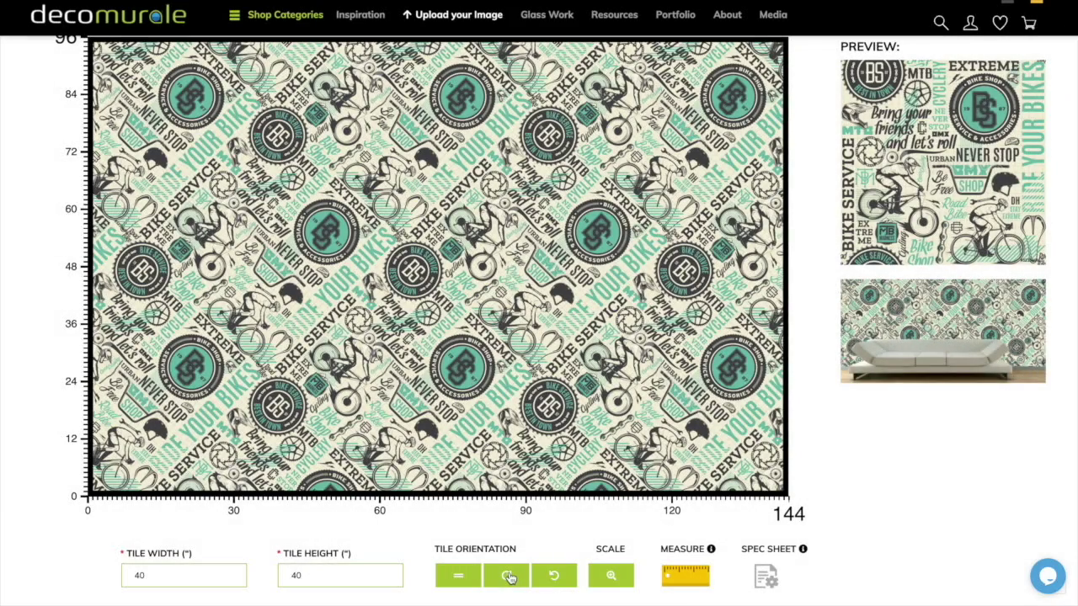
{"action": "left_click", "coordinate": [509, 578]}
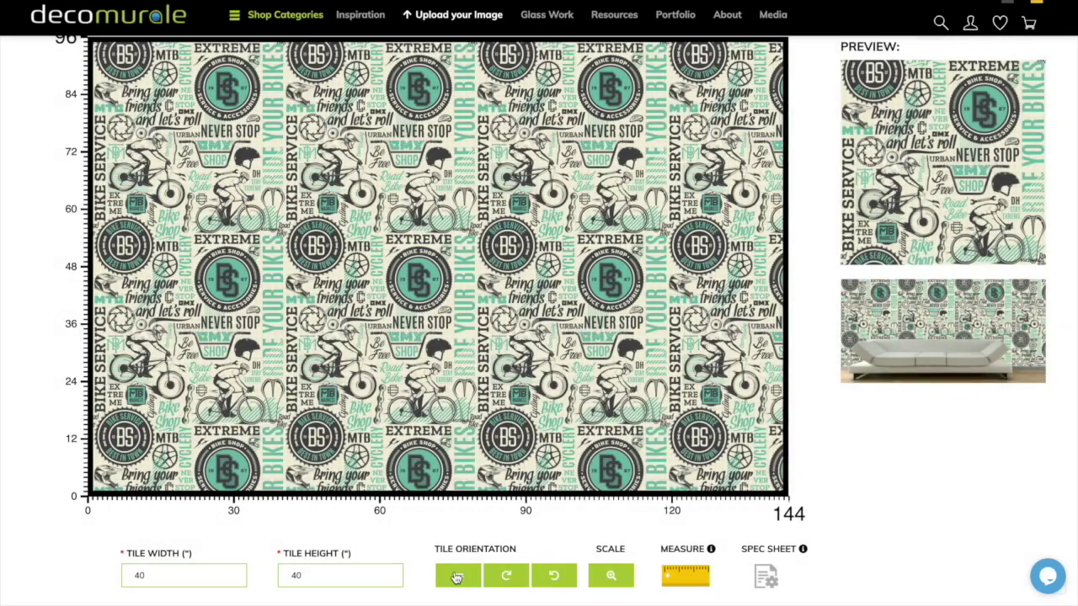
- Try the Grayscale and Sepia filters on the wallpaper, review each preview, and restore the original colours with None
{"action": "scroll", "coordinate": [800, 416], "scroll_direction": "down", "scroll_amount": 3}
{"action": "left_click", "coordinate": [823, 431]}
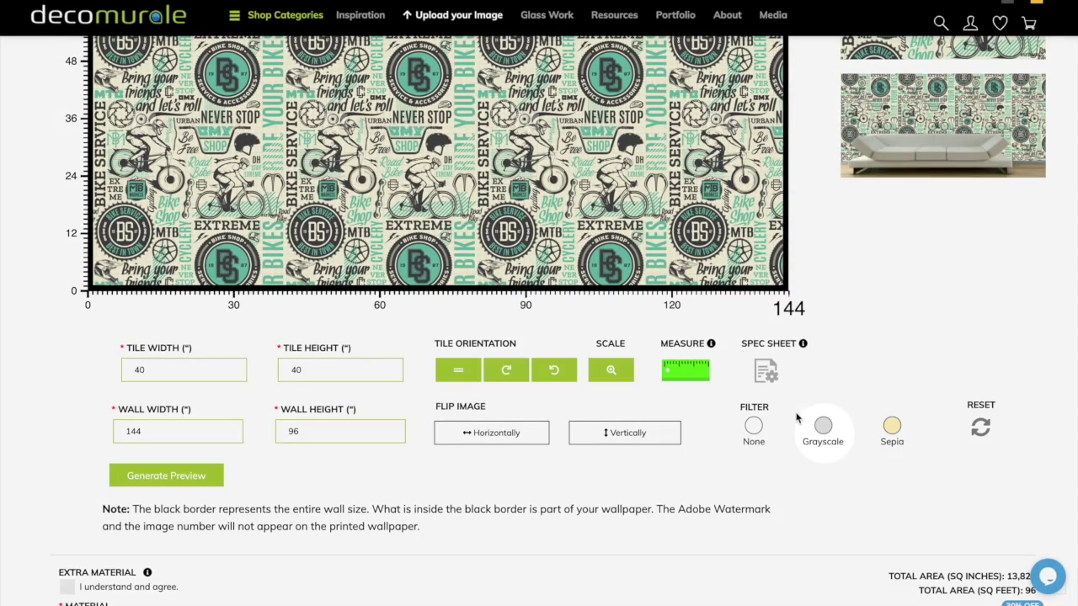
{"action": "scroll", "coordinate": [755, 430], "scroll_direction": "up", "scroll_amount": 3}
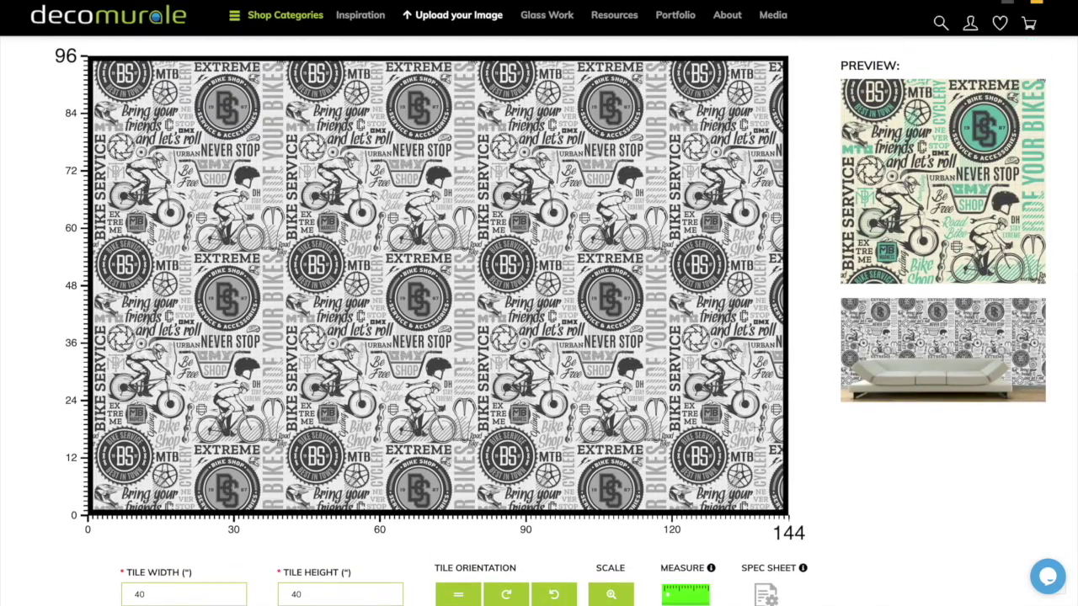
{"action": "scroll", "coordinate": [893, 471], "scroll_direction": "down", "scroll_amount": 2}
{"action": "left_click", "coordinate": [893, 477]}
{"action": "scroll", "coordinate": [723, 446], "scroll_direction": "up", "scroll_amount": 2}
{"action": "scroll", "coordinate": [717, 451], "scroll_direction": "down", "scroll_amount": 2}
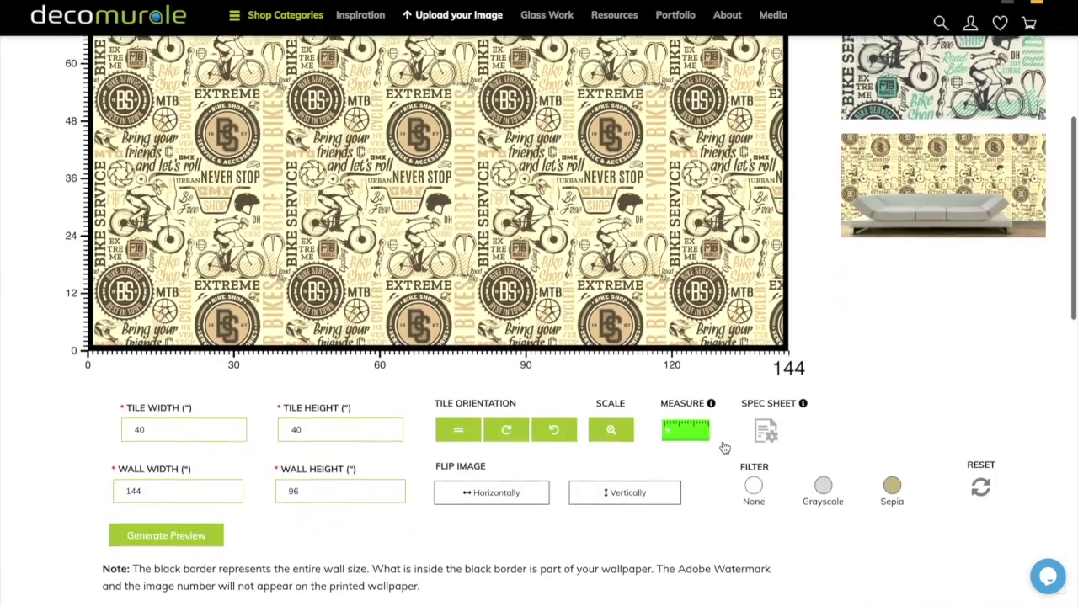
{"action": "left_click", "coordinate": [753, 480]}
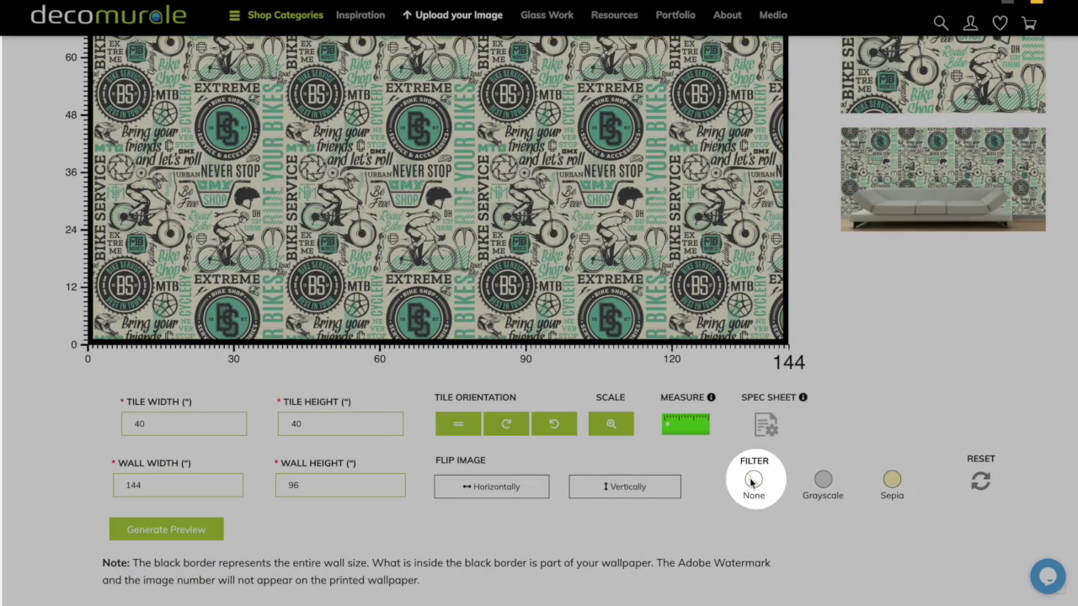
{"action": "scroll", "coordinate": [716, 480], "scroll_direction": "up", "scroll_amount": 1}
{"action": "scroll", "coordinate": [716, 481], "scroll_direction": "up", "scroll_amount": 2}
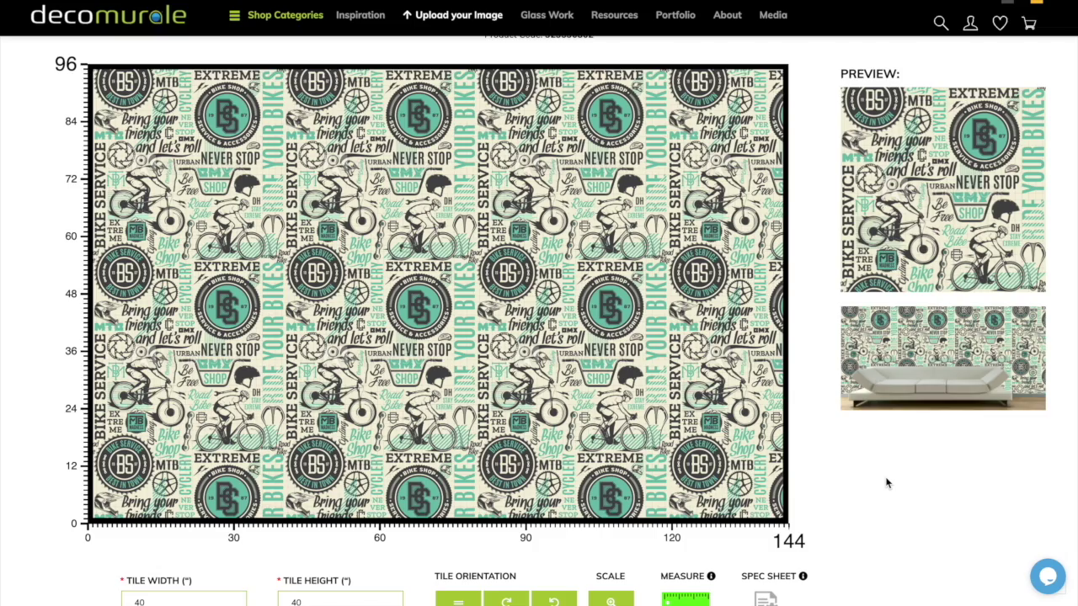
- Accept the extra material condition and choose Vinyl as the wallpaper material
{"action": "scroll", "coordinate": [886, 482], "scroll_direction": "down", "scroll_amount": 2}
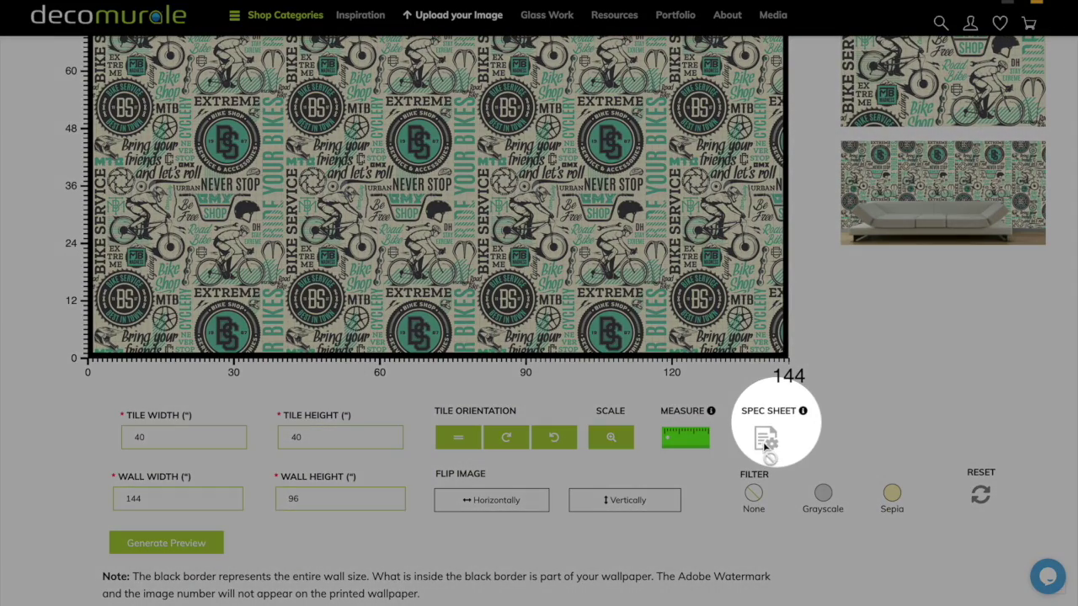
{"action": "mouse_move", "coordinate": [803, 413]}
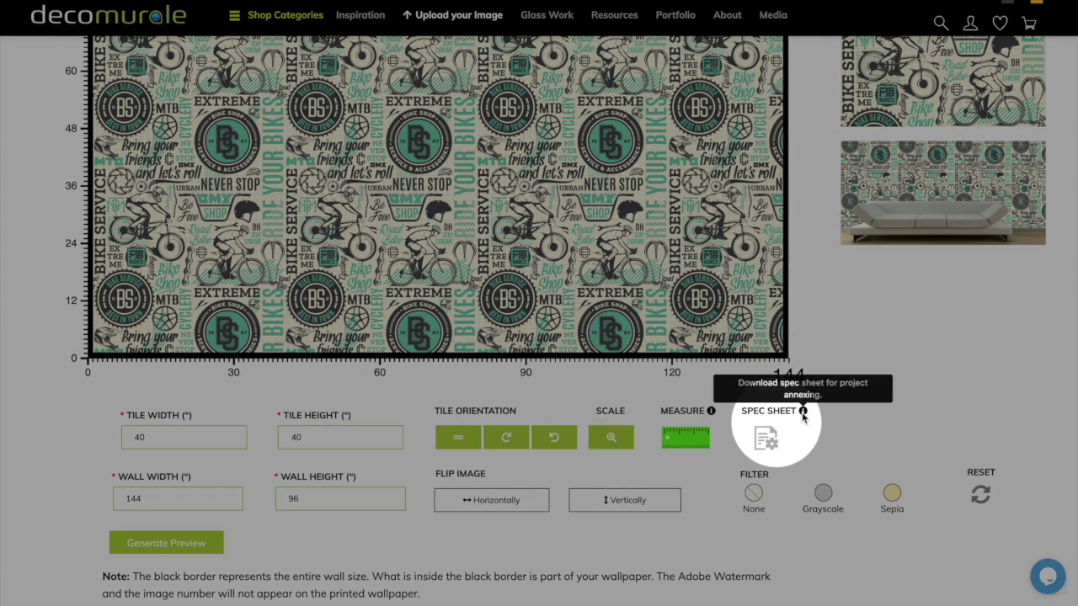
{"action": "scroll", "coordinate": [794, 447], "scroll_direction": "down", "scroll_amount": 2}
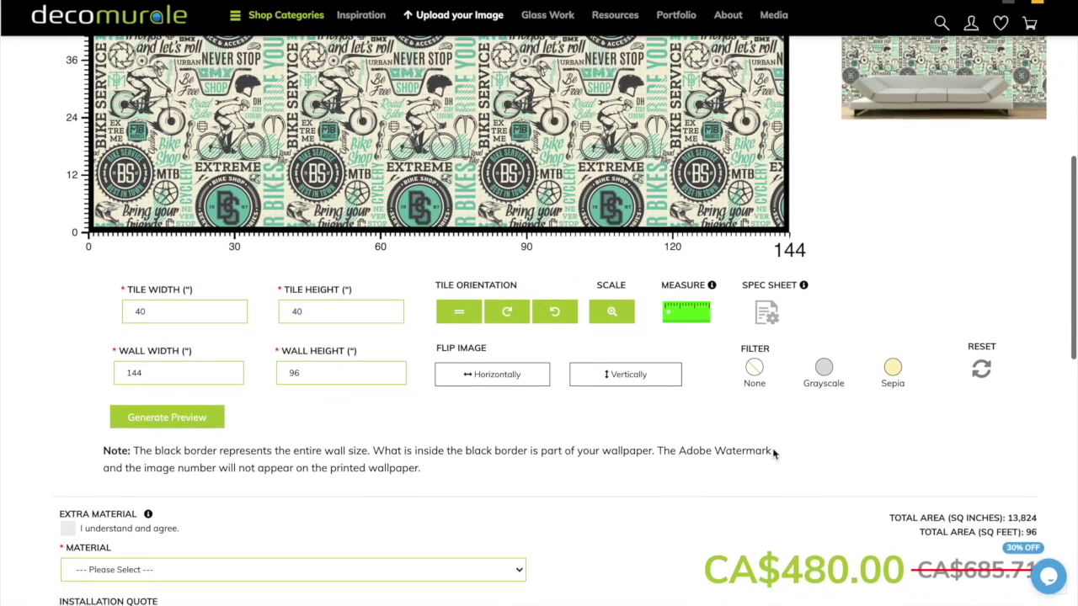
{"action": "scroll", "coordinate": [778, 454], "scroll_direction": "down", "scroll_amount": 1}
{"action": "left_click", "coordinate": [67, 483]}
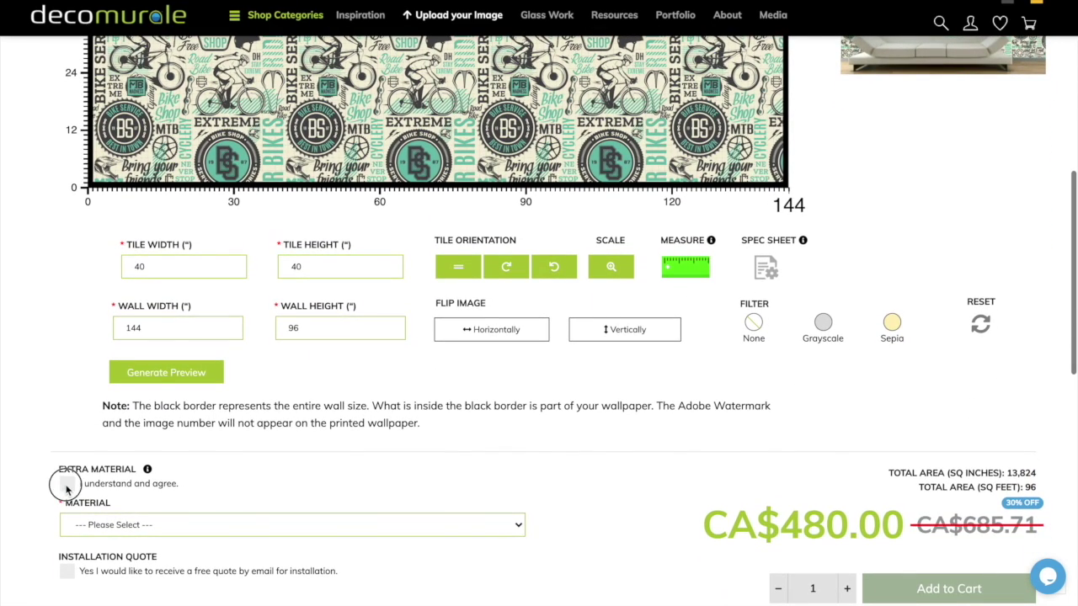
{"action": "left_click", "coordinate": [519, 526]}
{"action": "left_click", "coordinate": [377, 537]}
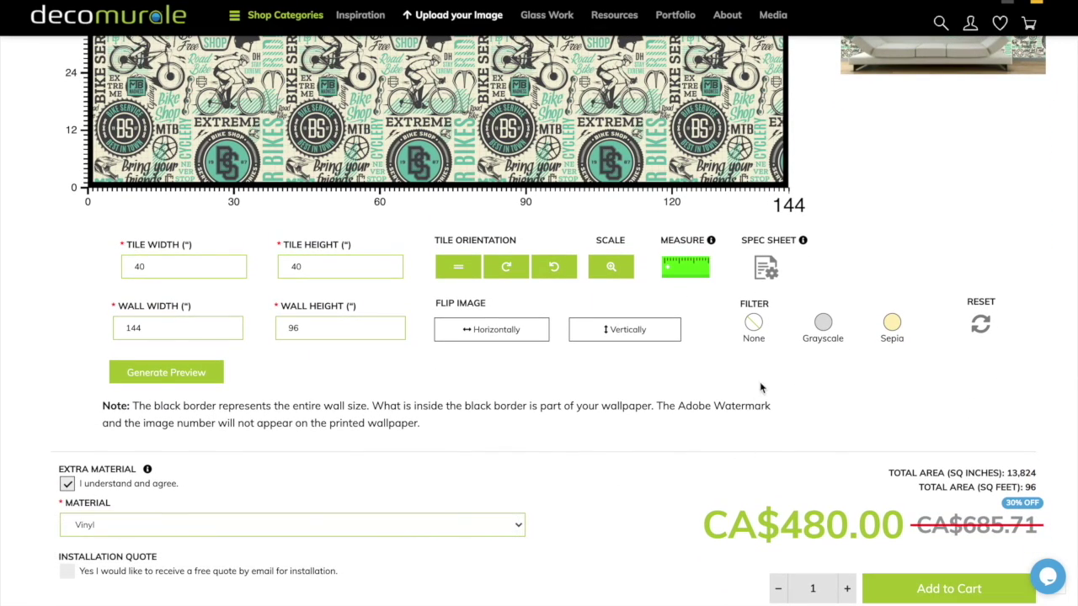
- Download the spec sheet PDF for the configured wallpaper and open it to review its specifications
{"action": "left_click", "coordinate": [767, 270]}
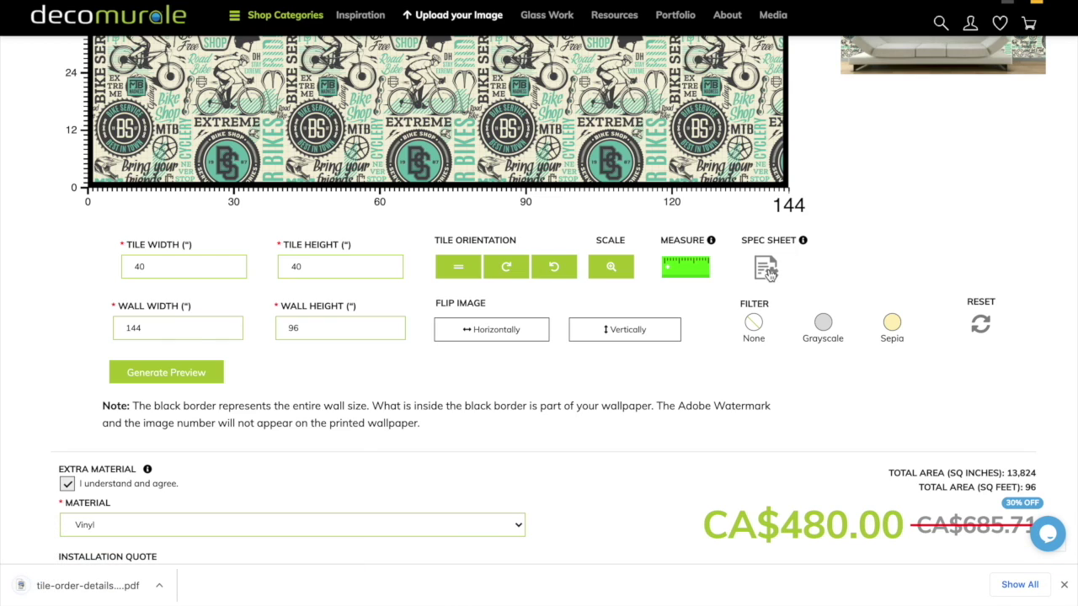
{"action": "left_click", "coordinate": [76, 589]}
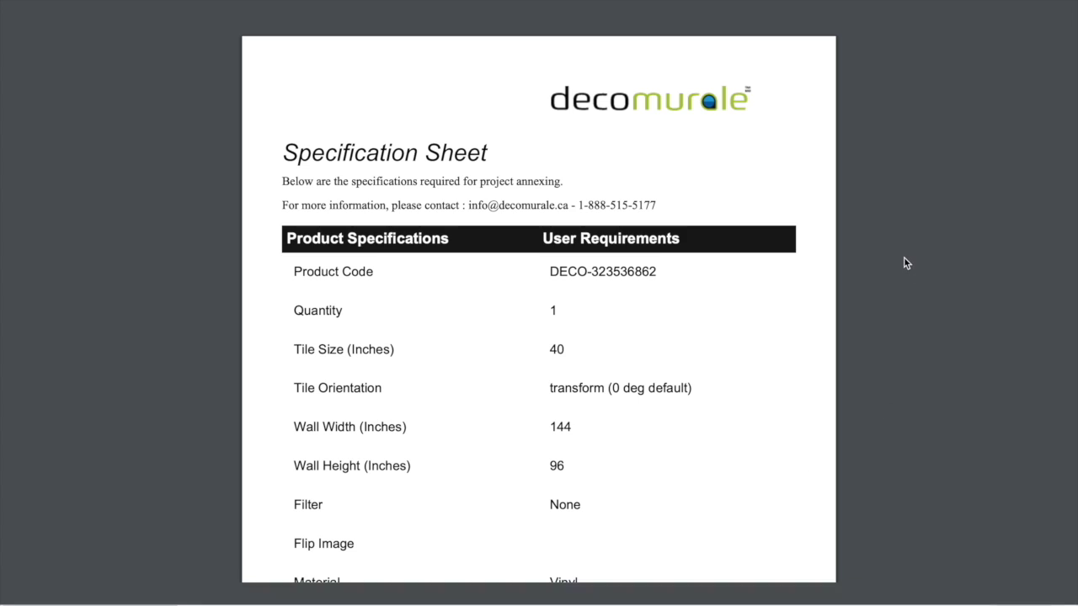
{"action": "scroll", "coordinate": [904, 261], "scroll_direction": "down", "scroll_amount": 2}
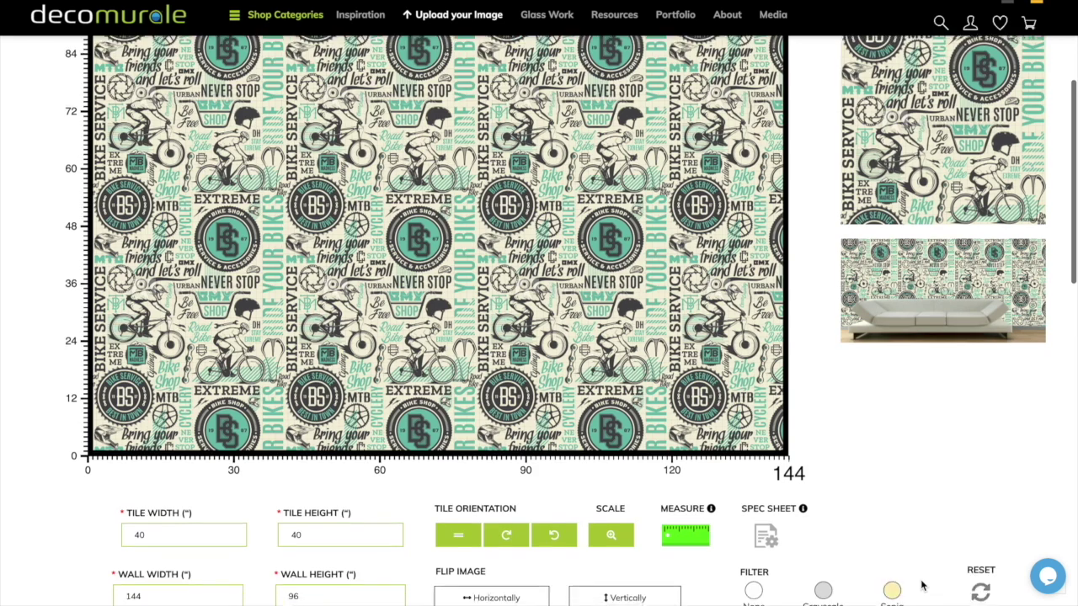
- Look through the similar products suggested below the wallpaper's order section
{"action": "scroll", "coordinate": [922, 586], "scroll_direction": "down", "scroll_amount": 6}
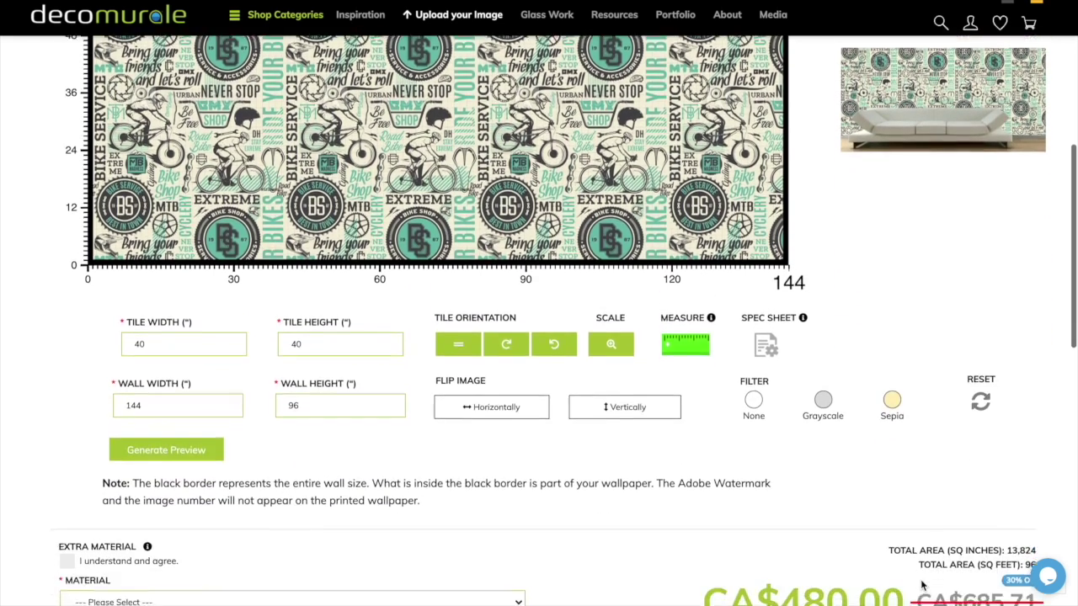
{"action": "scroll", "coordinate": [922, 585], "scroll_direction": "down", "scroll_amount": 3}
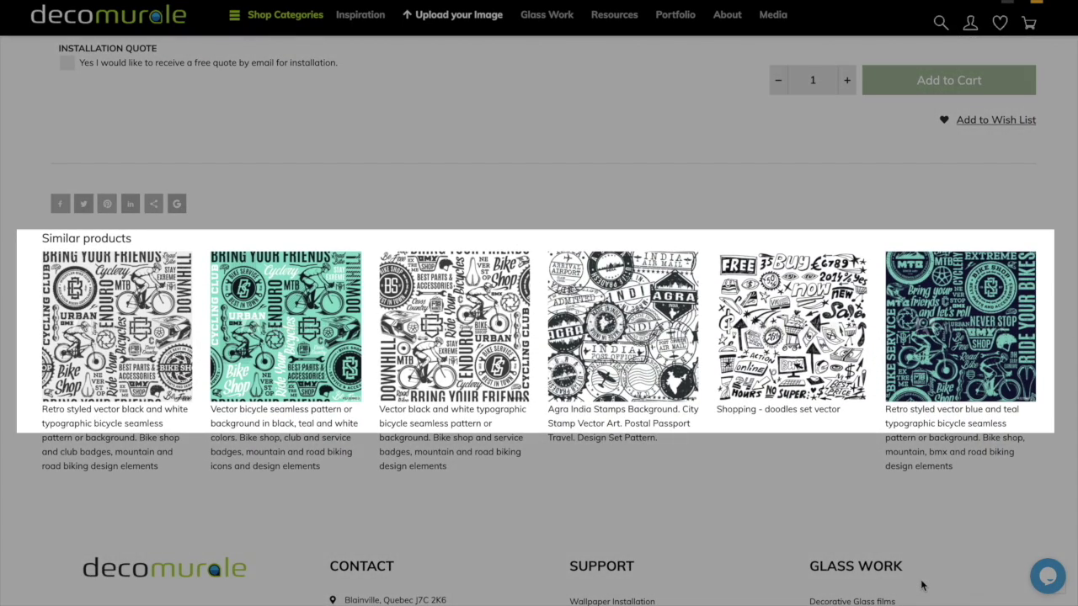
{"action": "scroll", "coordinate": [922, 586], "scroll_direction": "down", "scroll_amount": 3}
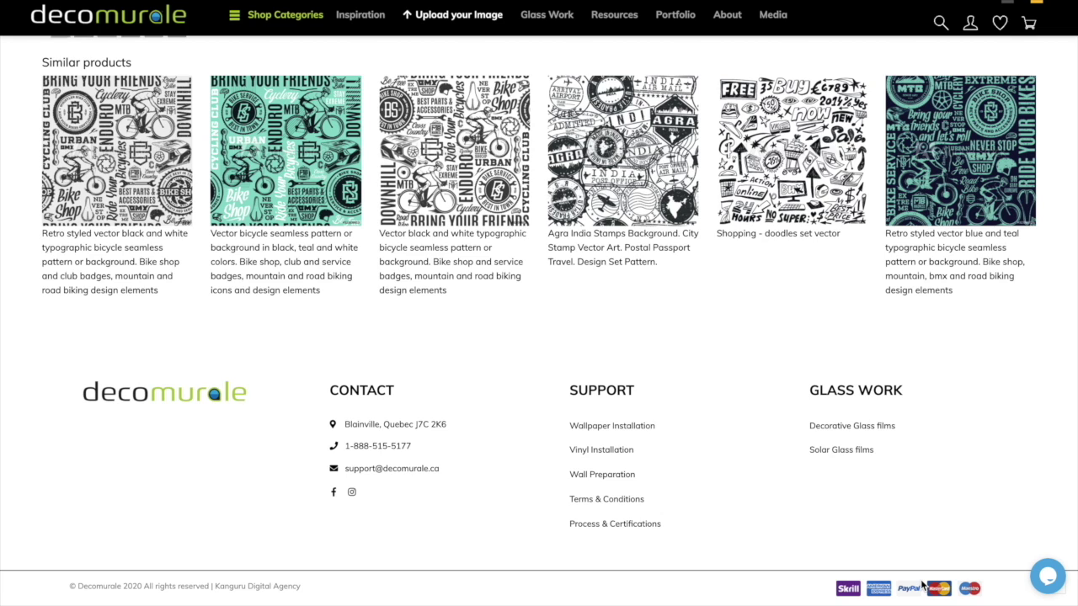
{"action": "scroll", "coordinate": [922, 585], "scroll_direction": "up", "scroll_amount": 2}
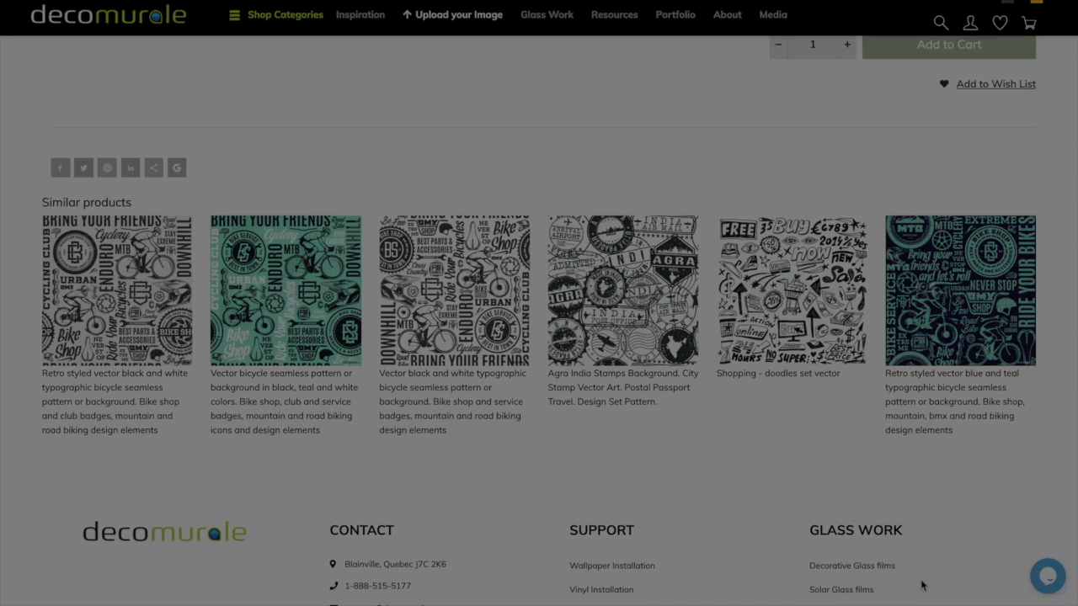